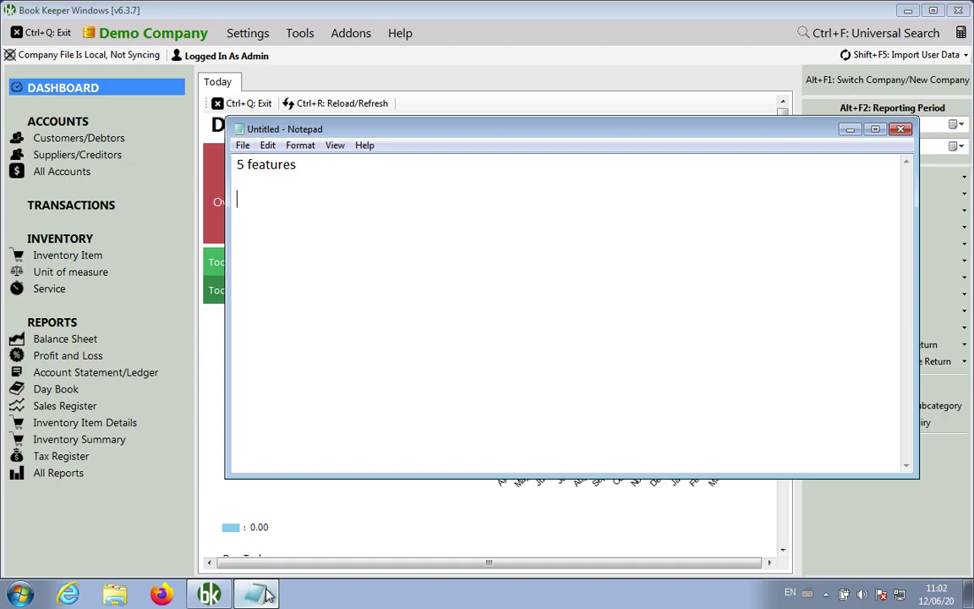
Add 'Book Keeper Windows' under '5 features' with blank lines, then erase all the notes
key(Return)
text(Book Keeper Windows)
key(Return)
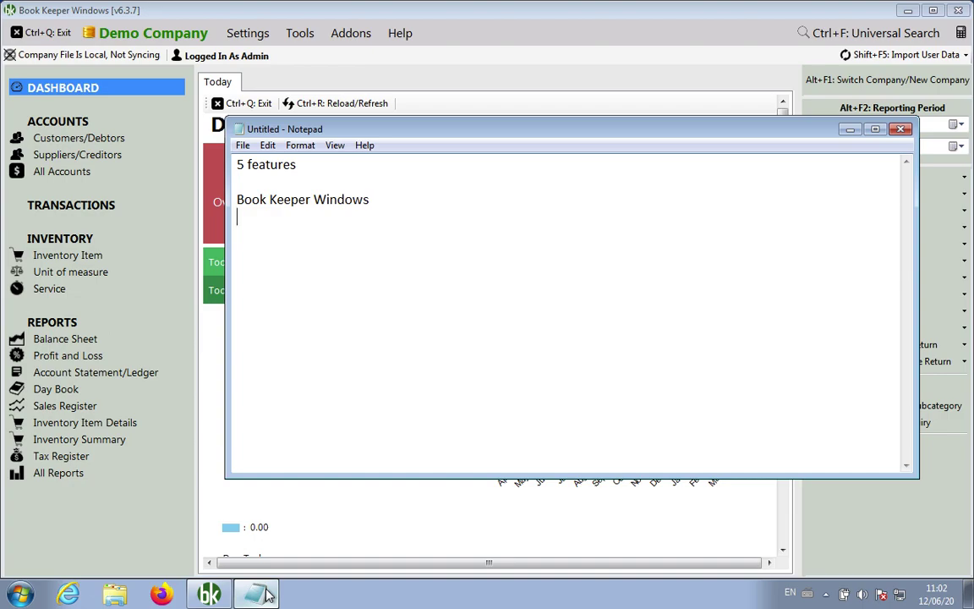
key(Up)
key(Up)
key(Up)
key(Return)
key(Return)
key(Return)
key(Return)
key(Return)
key(Return)
key(Up)
key(Up)
key(Up)
key(Up)
key(Up)
key(Up)
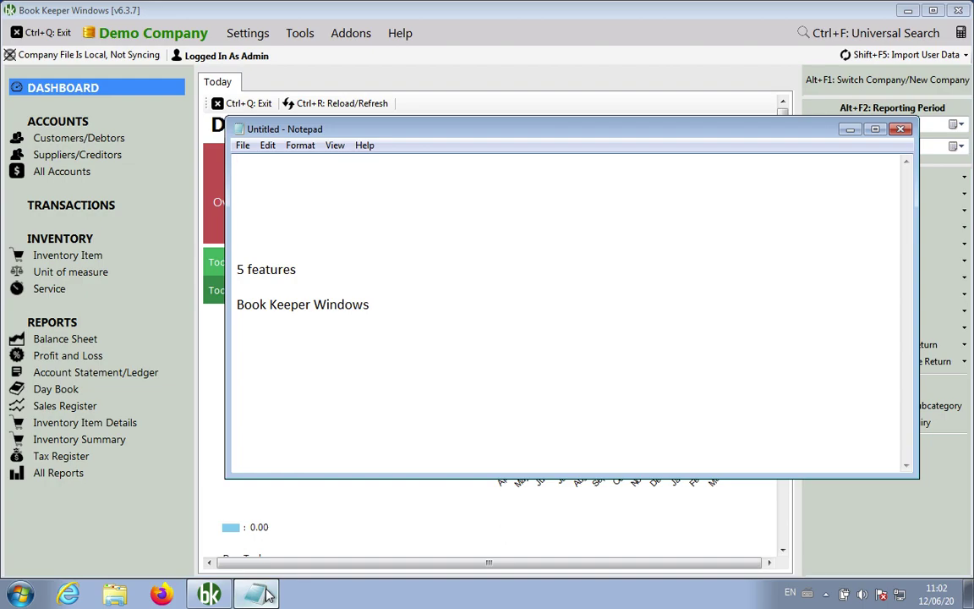
key(ctrl+a)
key(Delete)
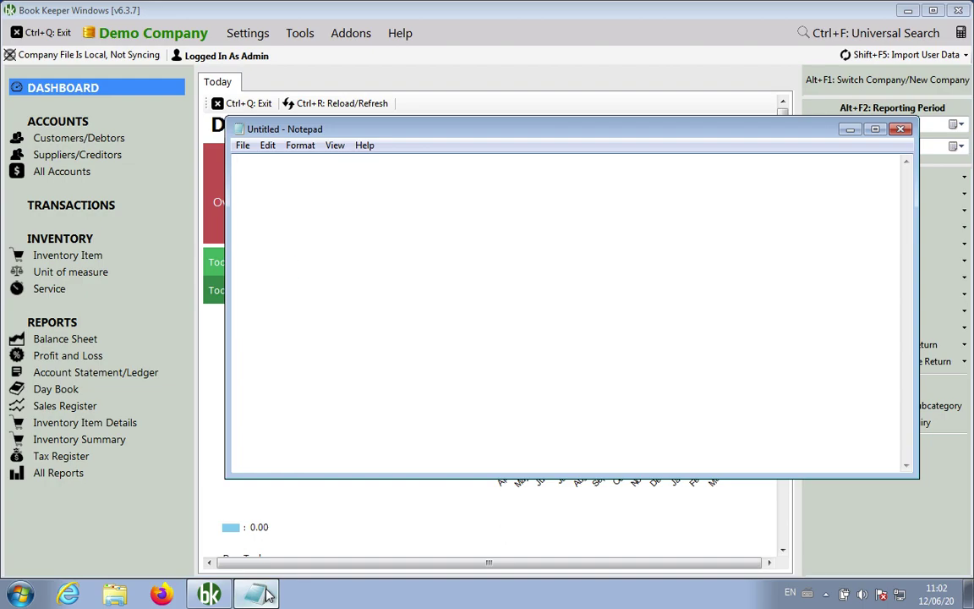
Close Book Keeper's Today tab with Ctrl+Q and record 'Ctrl+Q : Exit' in Notepad
click(428, 17)
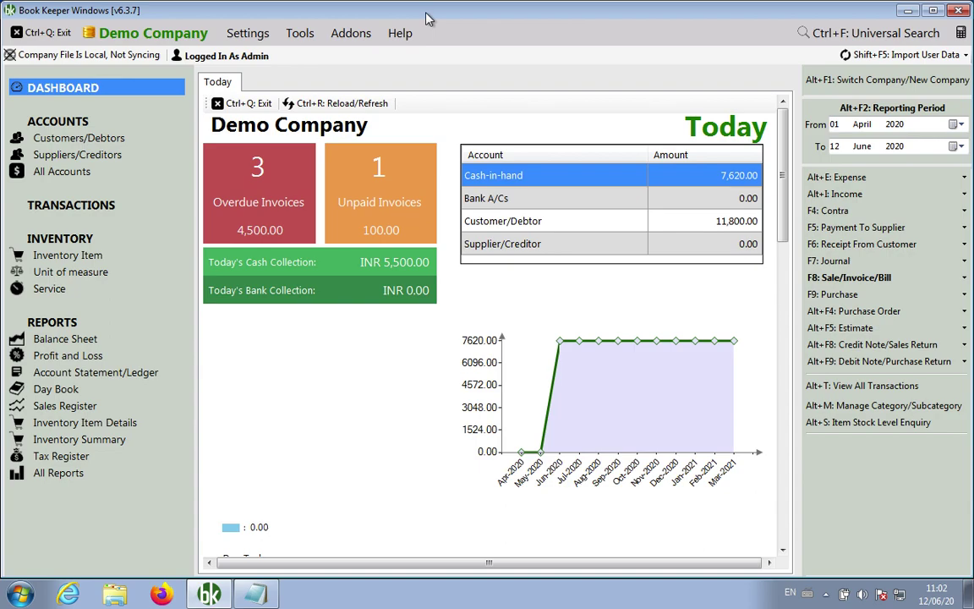
key(ctrl+q)
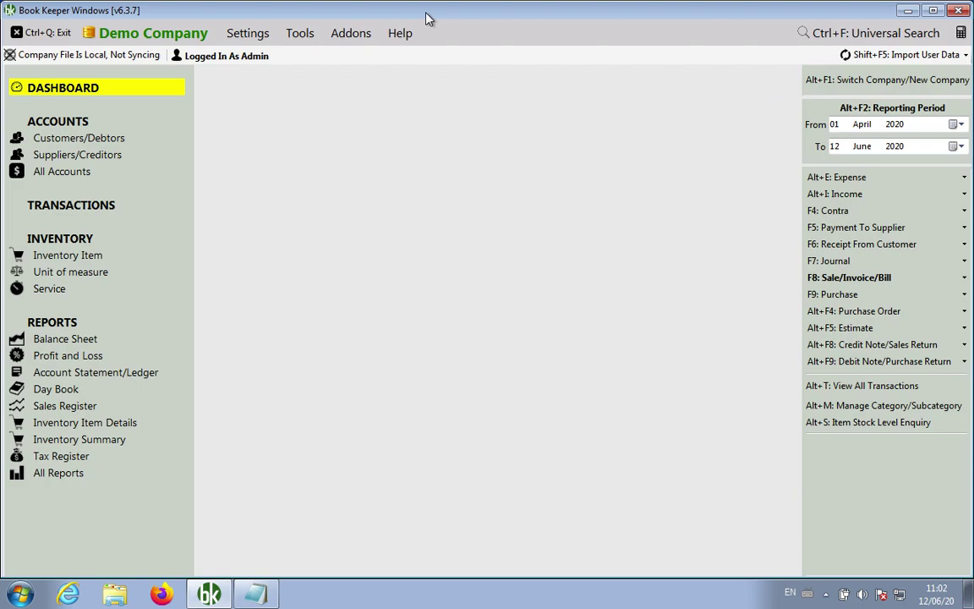
click(256, 593)
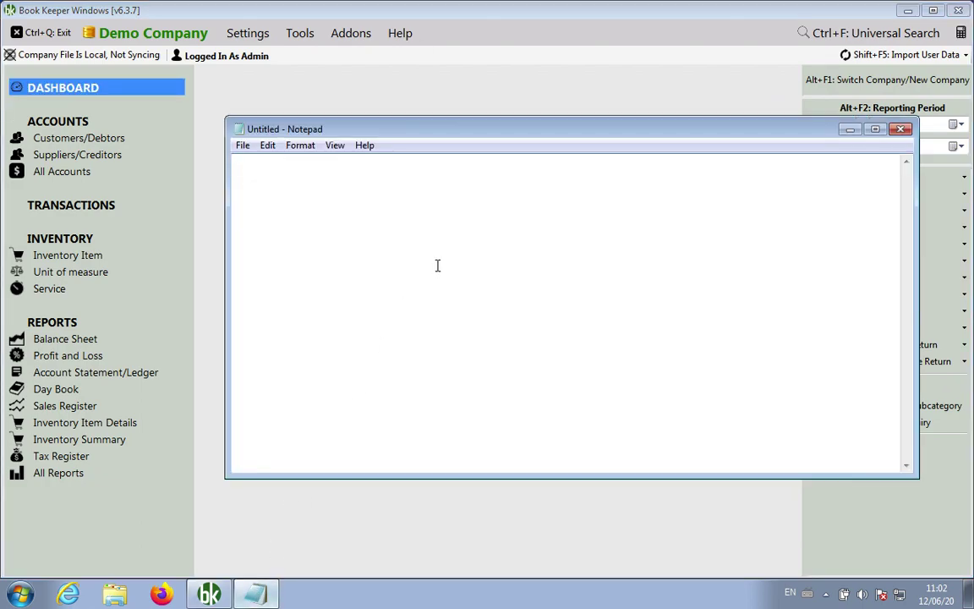
text(Ctrl+Q : Exit)
click(483, 99)
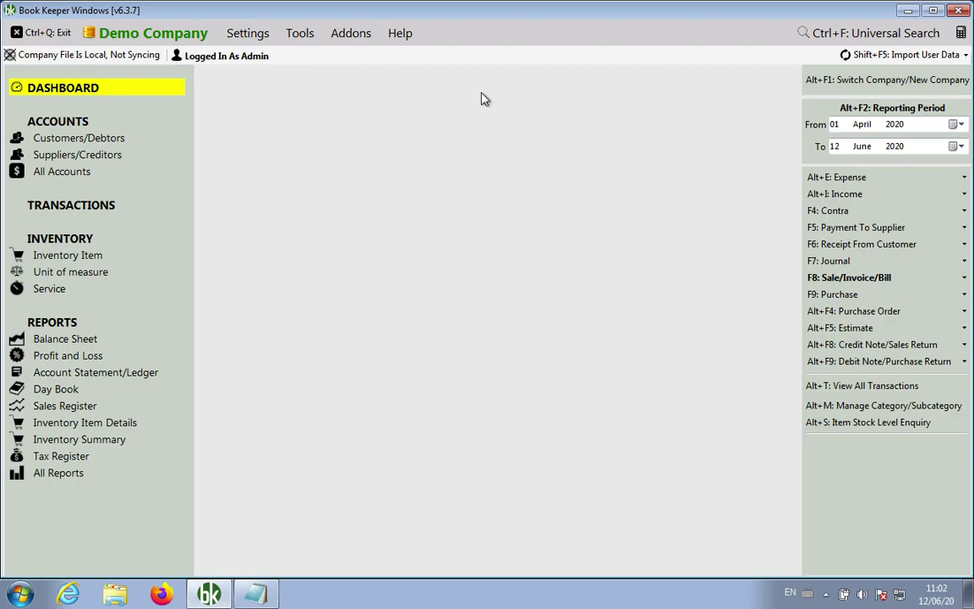
click(255, 594)
Insert a 'Shortcuts:' heading line above 'Ctrl+Q : Exit', then go back to Book Keeper
key(Left)
key(Left)
key(Left)
key(Left)
key(Left)
key(Left)
key(Left)
key(Home)
text(Shortcu)
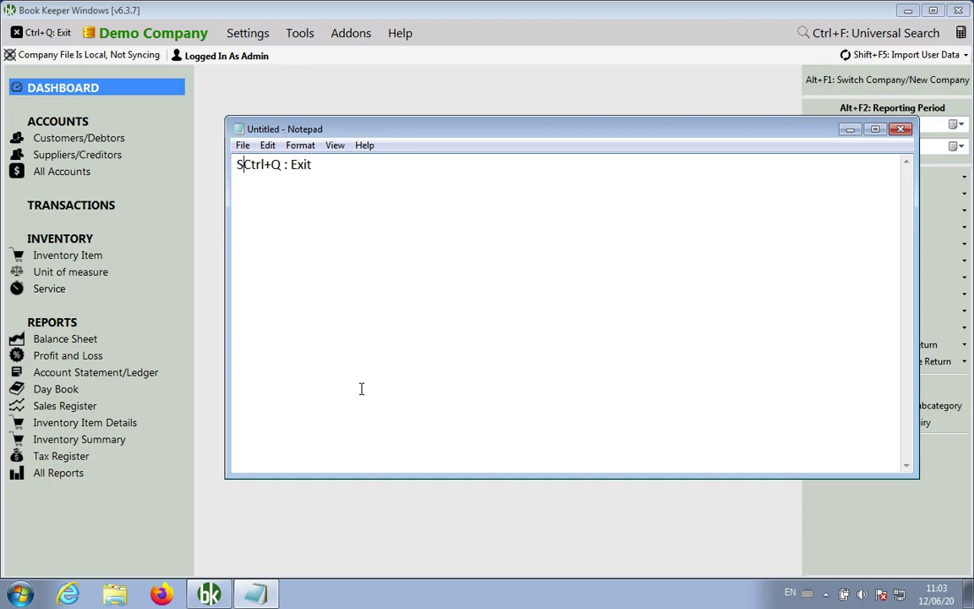
text(ts:)
key(Return)
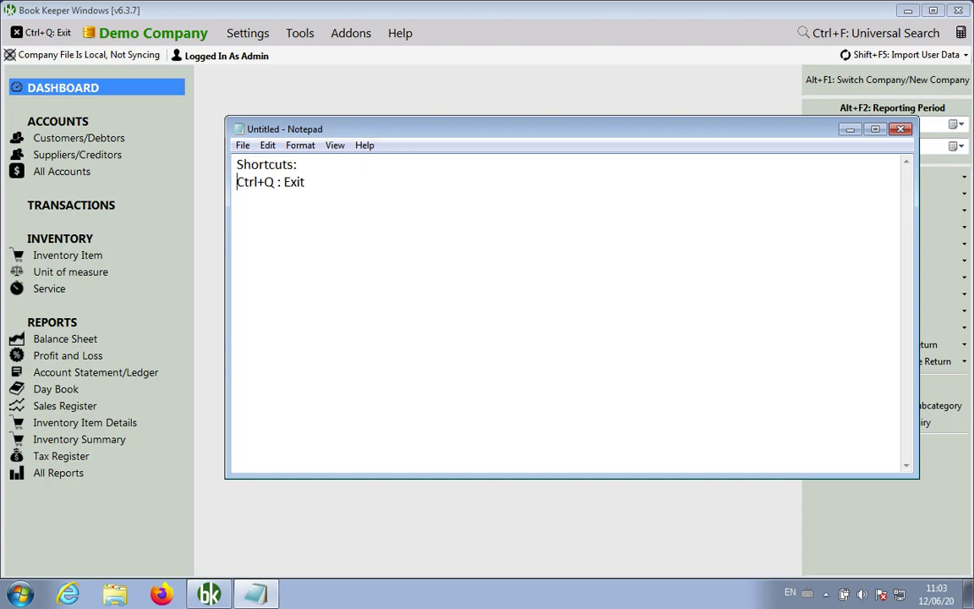
click(215, 229)
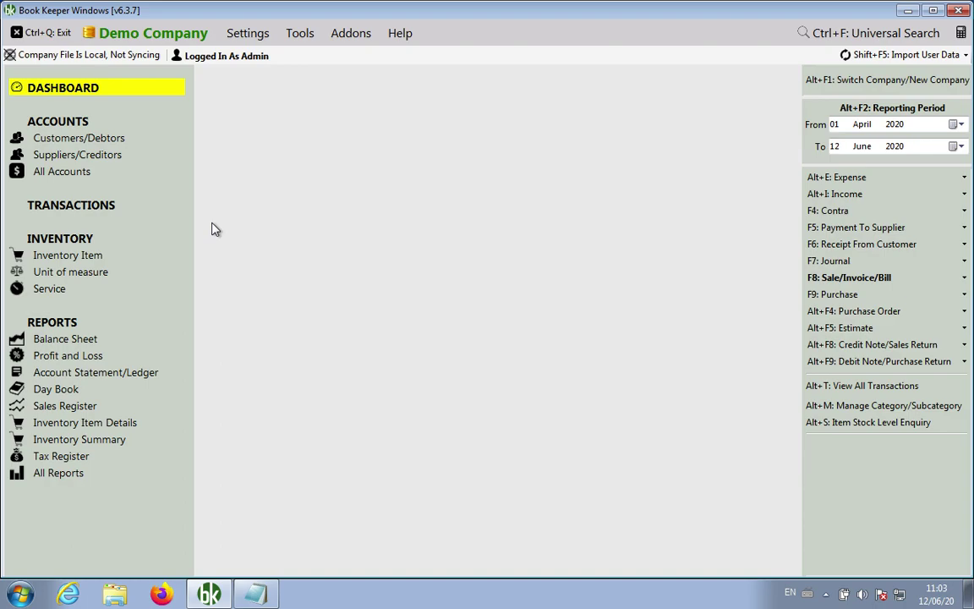
Open and close the transactions list (Alt+T) and inventory items (Ctrl+I), each closed with Ctrl+Q
key(alt+t)
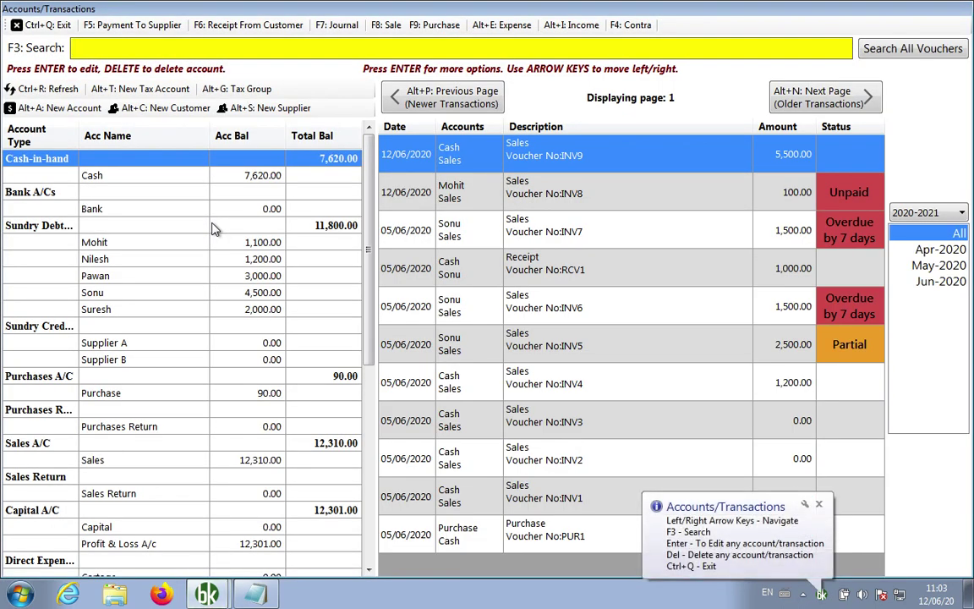
key(ctrl+q)
key(alt+t)
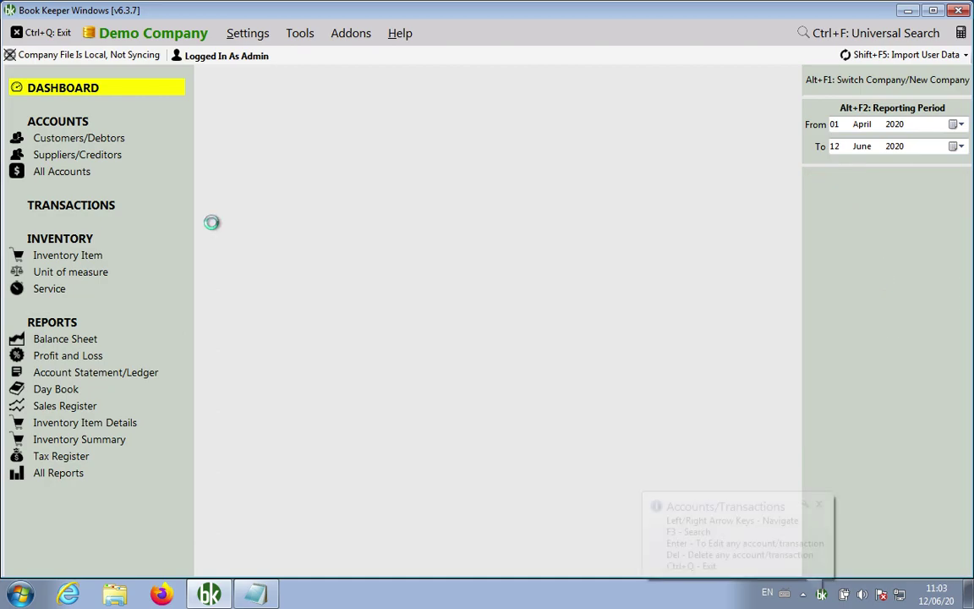
key(ctrl+q)
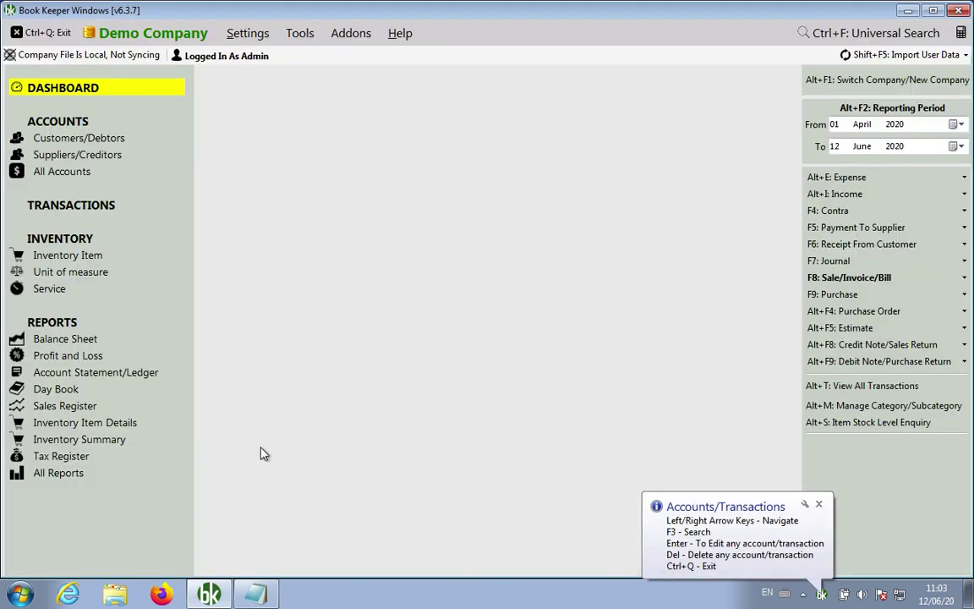
key(ctrl+i)
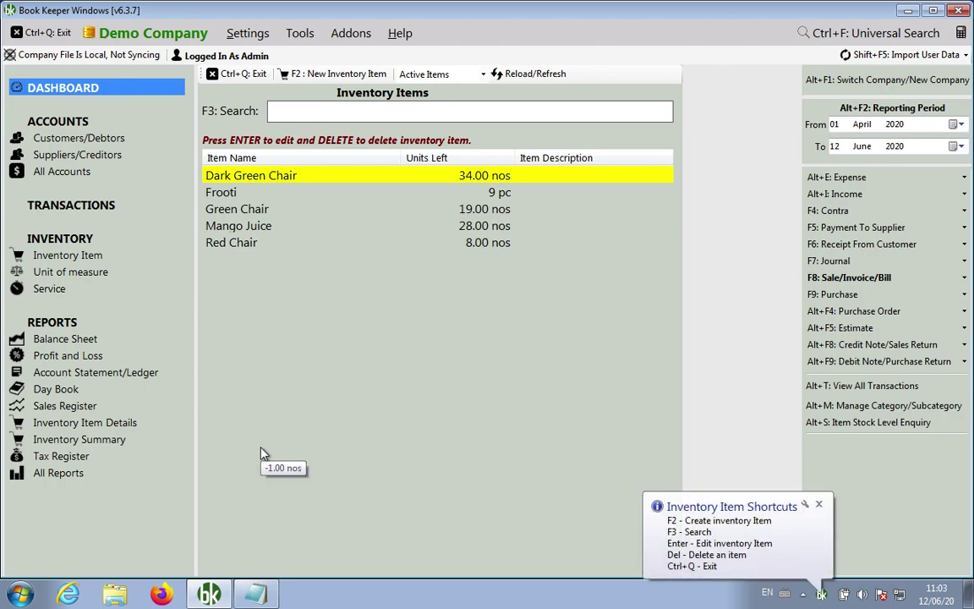
key(ctrl+q)
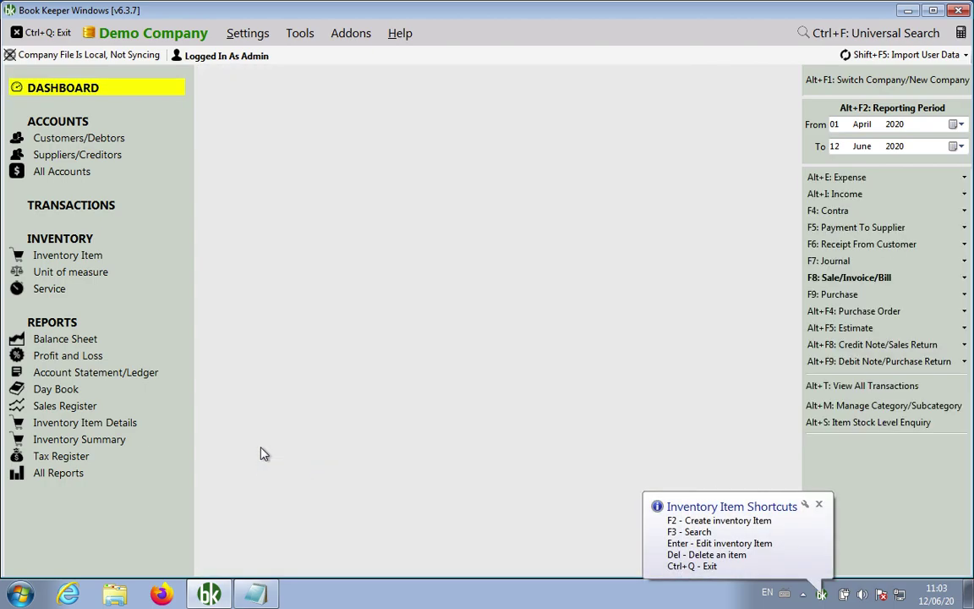
key(alt+t)
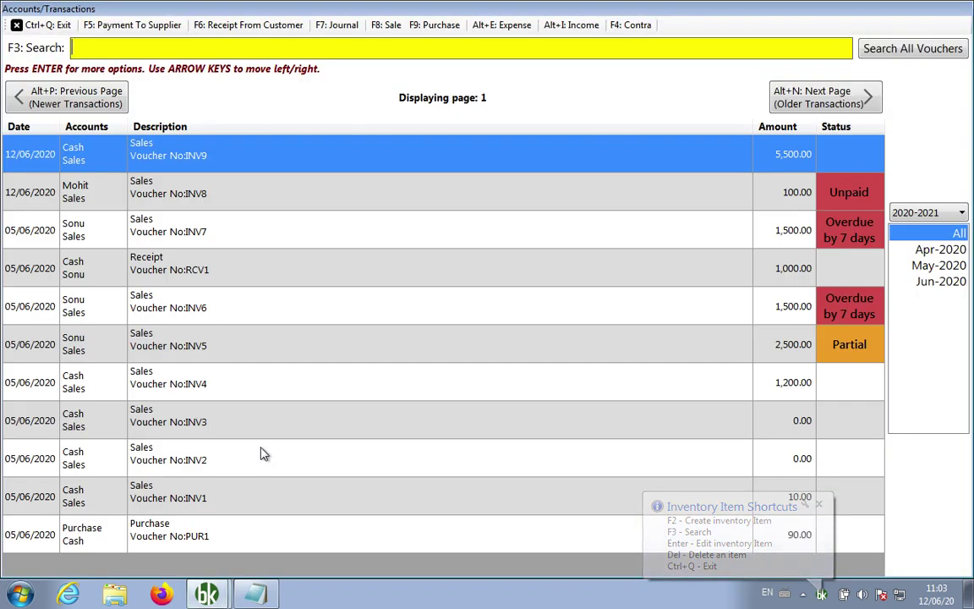
key(ctrl+q)
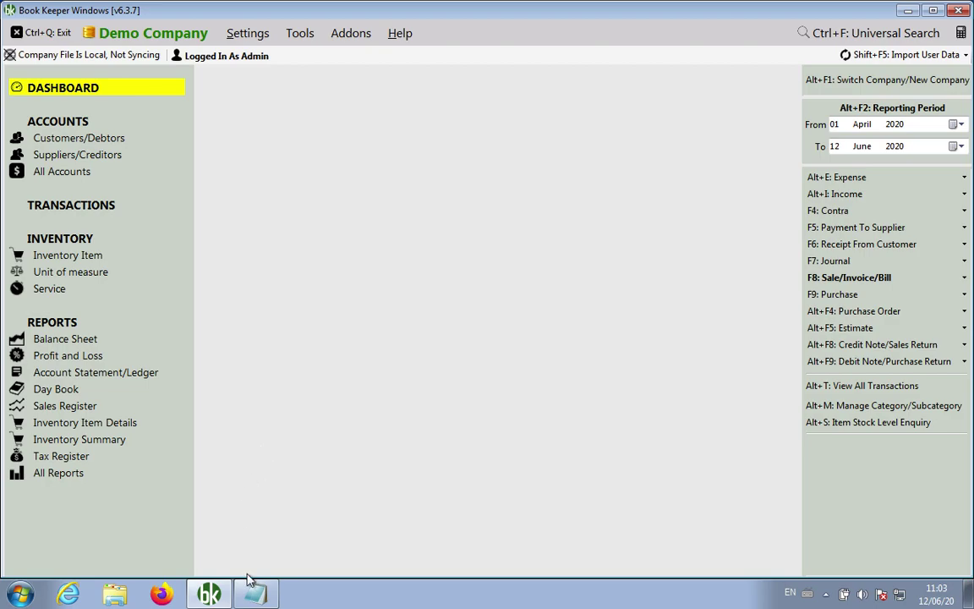
click(256, 594)
Add 'Alt+A: Accounts', 'Alt+V: Items' and 'Alt+T: Transaction' lines below the Exit entry
key(Right)
key(Right)
key(Right)
key(Right)
key(Right)
key(Right)
key(Right)
key(Right)
key(Right)
key(Right)
key(Right)
key(Right)
key(Right)
key(Return)
text(Alt+A)
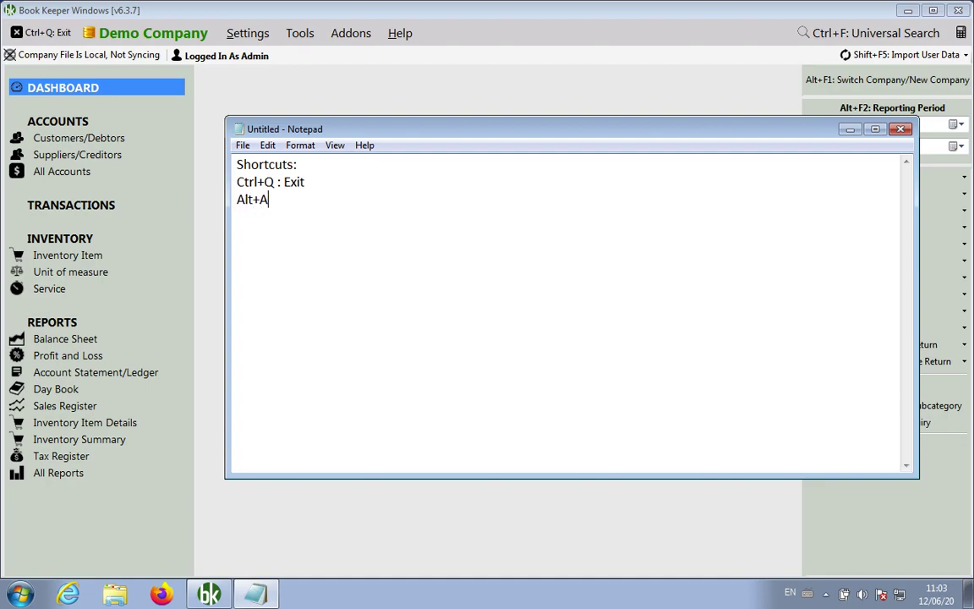
text(: Accounts)
key(Return)
text(Alt+V: Items)
key(Return)
text(A)
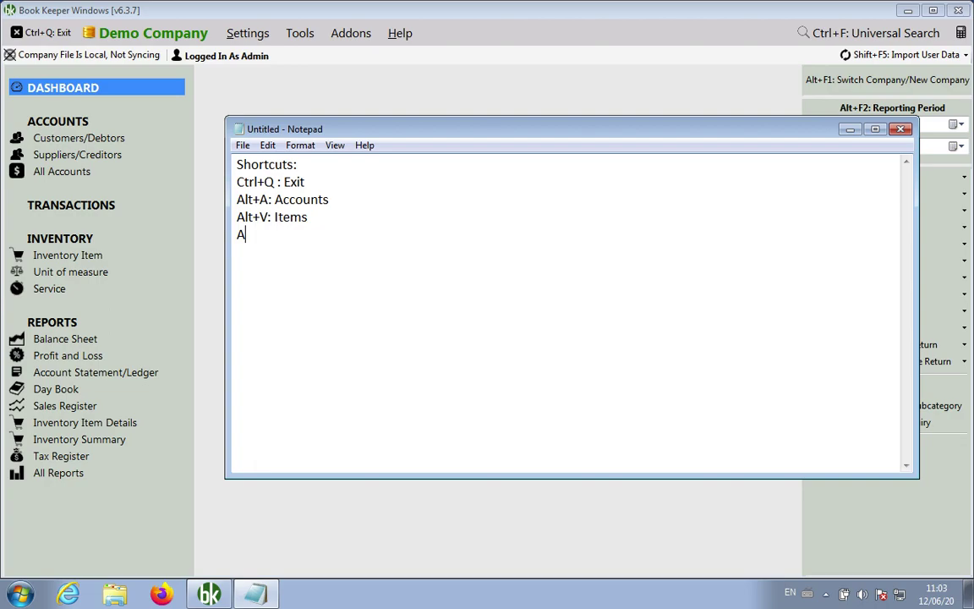
text(lt+T: Transaction)
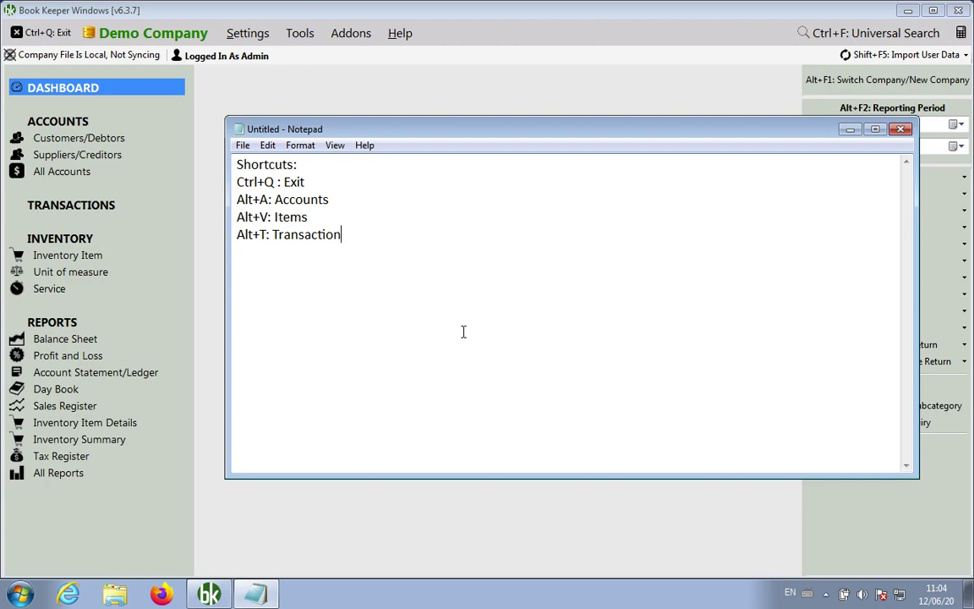
click(481, 90)
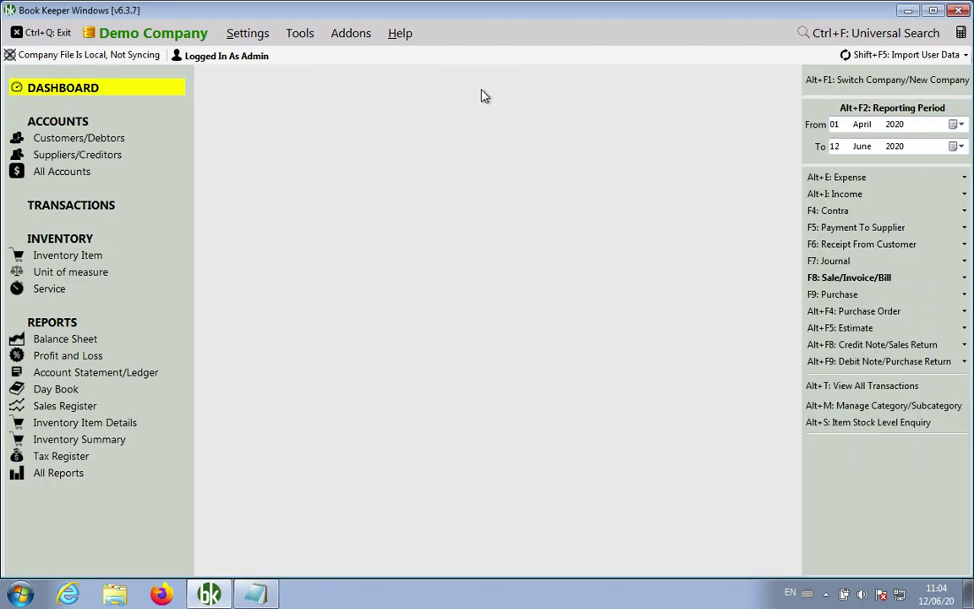
key(alt+t)
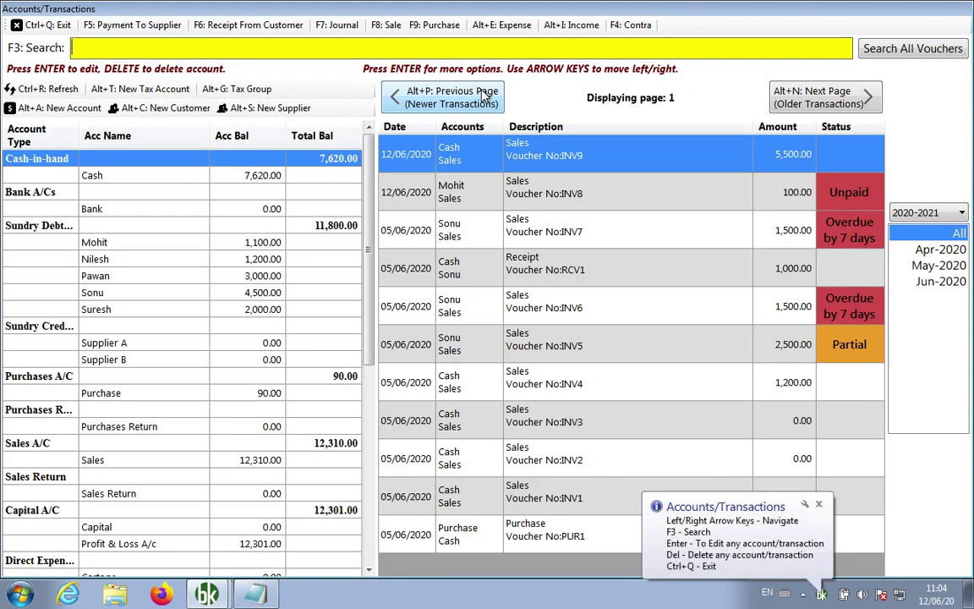
key(ctrl+q)
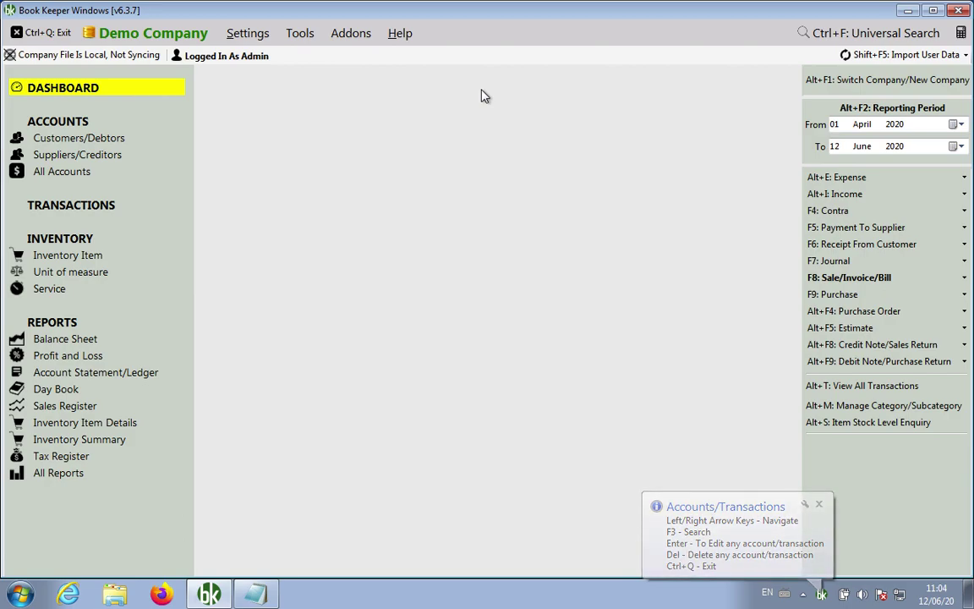
key(ctrl+i)
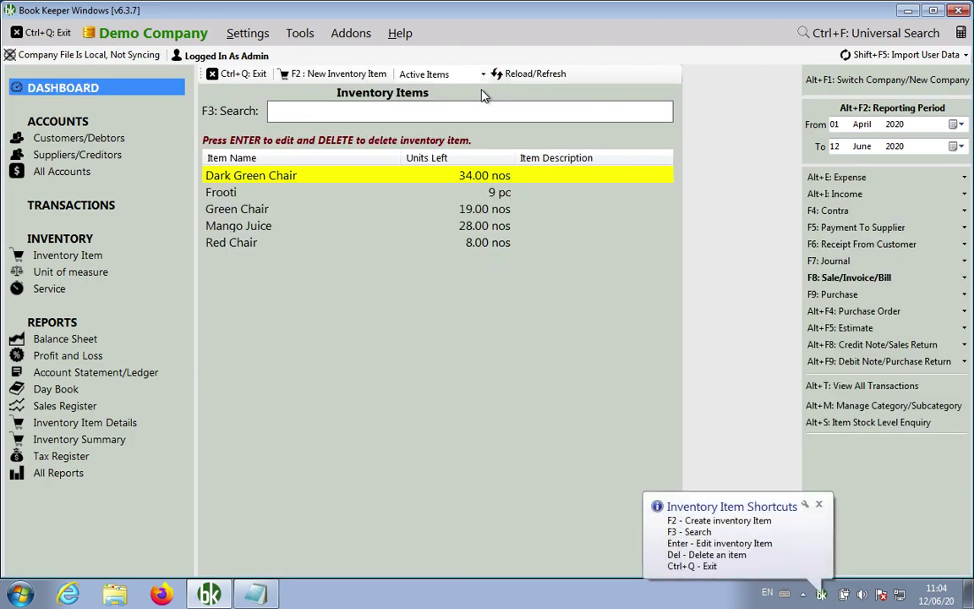
key(ctrl+q)
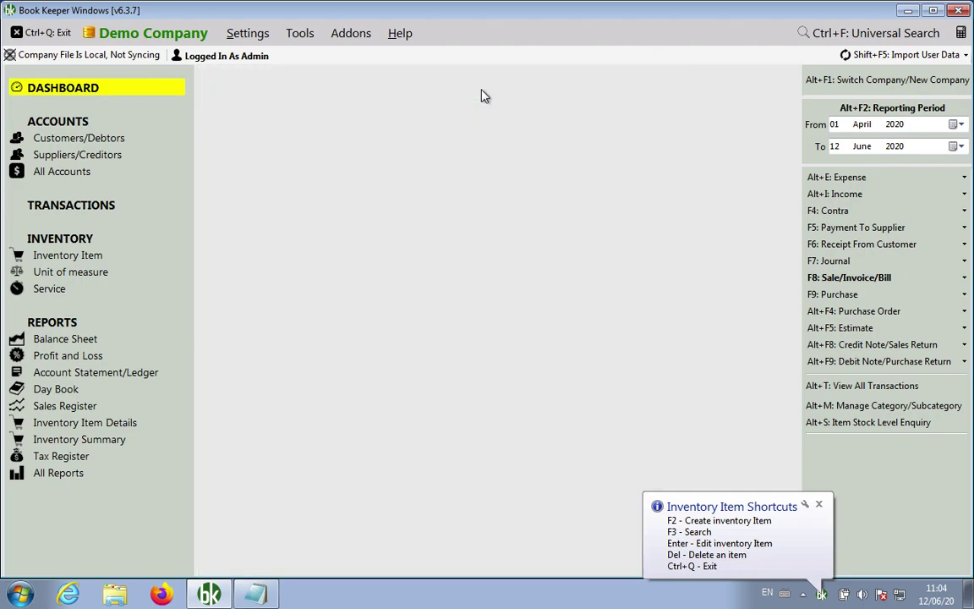
key(alt+t)
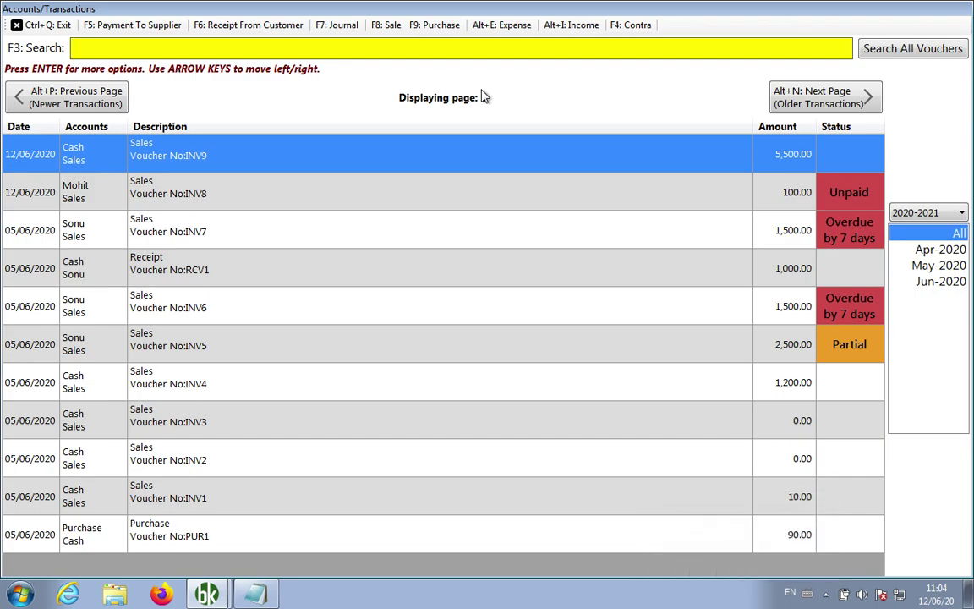
key(ctrl+q)
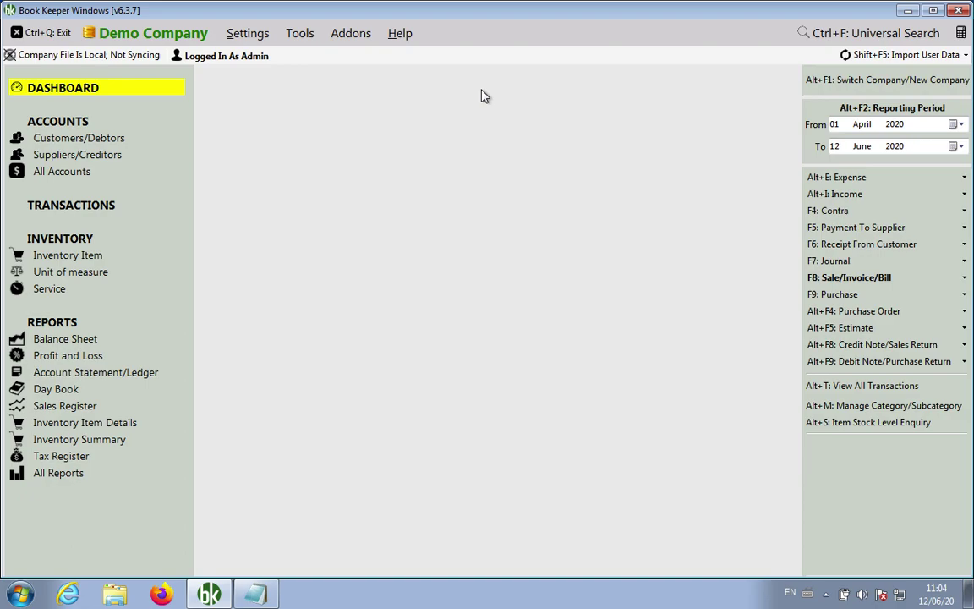
Start a new F8 sale invoice as Cash with Sales as the sales account
key(F8)
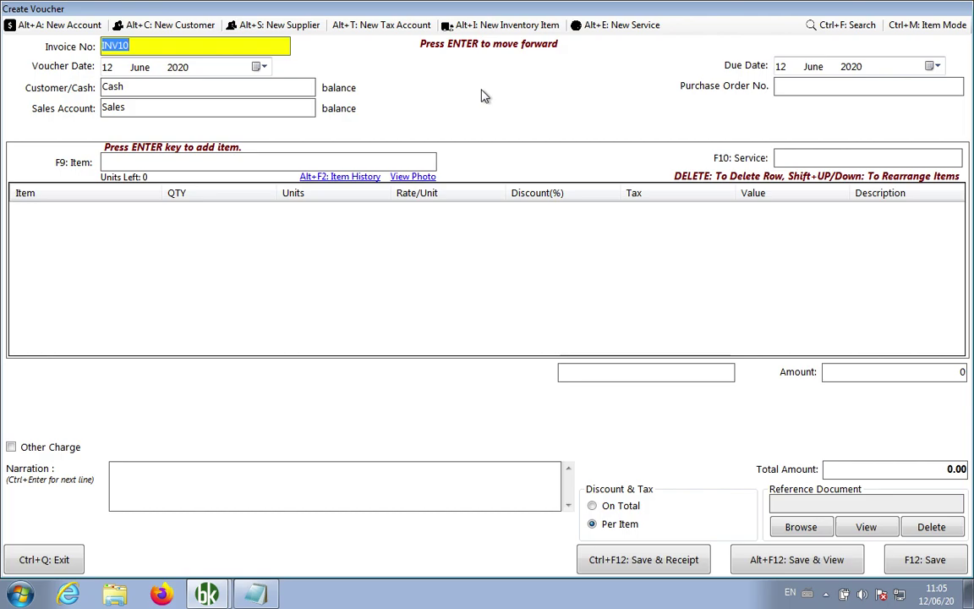
key(Return)
key(Return)
key(Return)
key(Return)
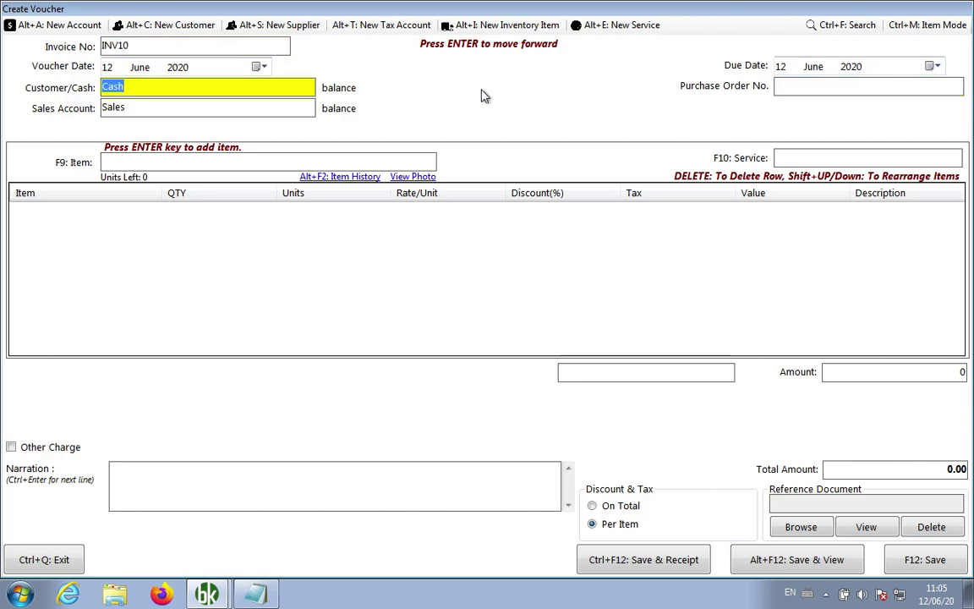
key(Return)
key(Return)
key(Return)
key(Return)
key(Return)
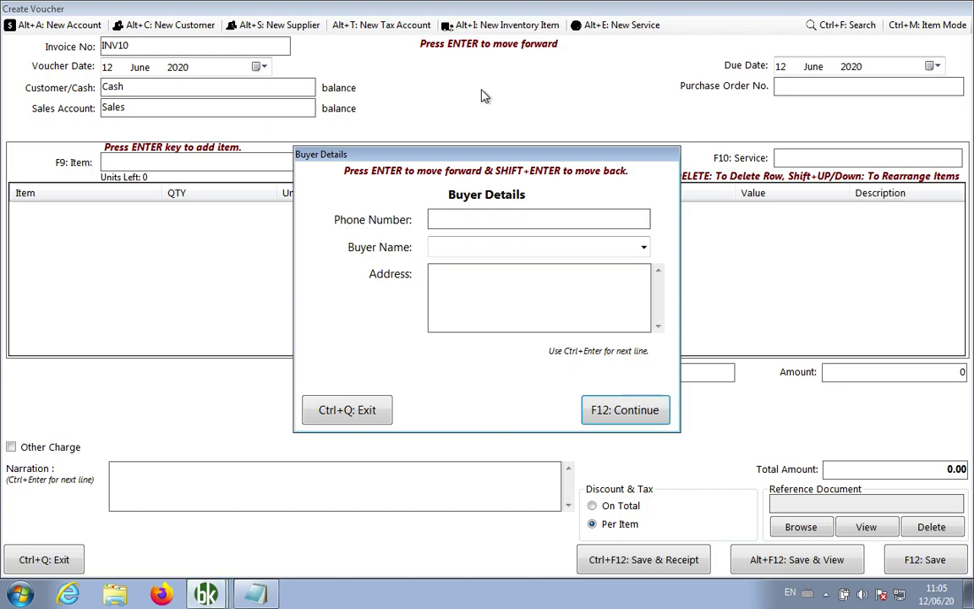
key(Return)
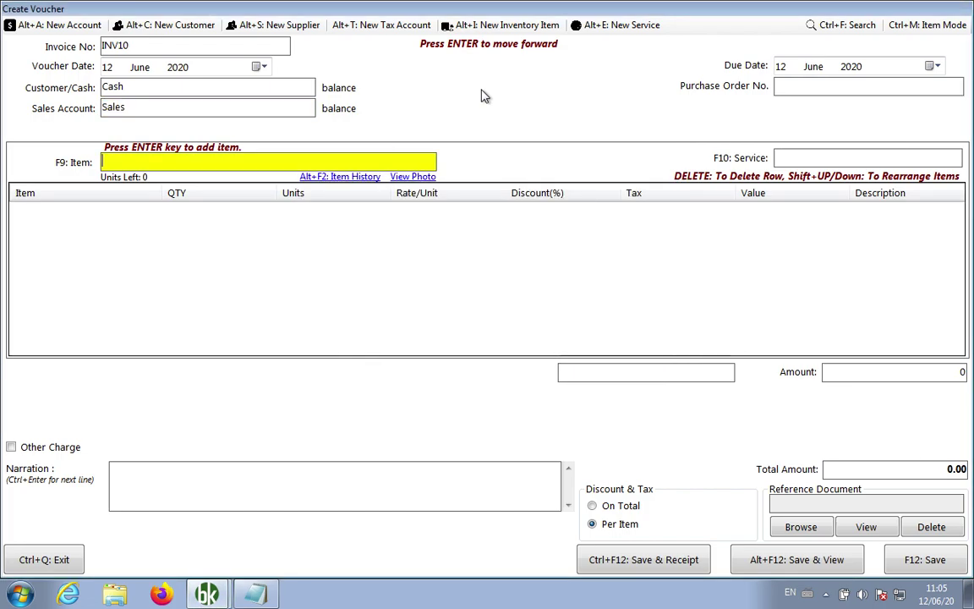
key(shift+Tab)
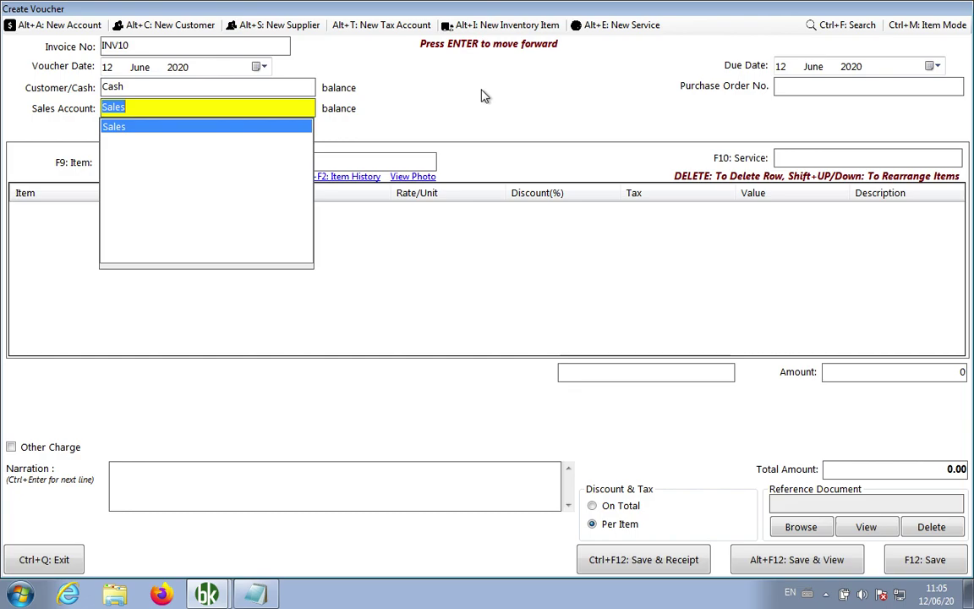
key(Return)
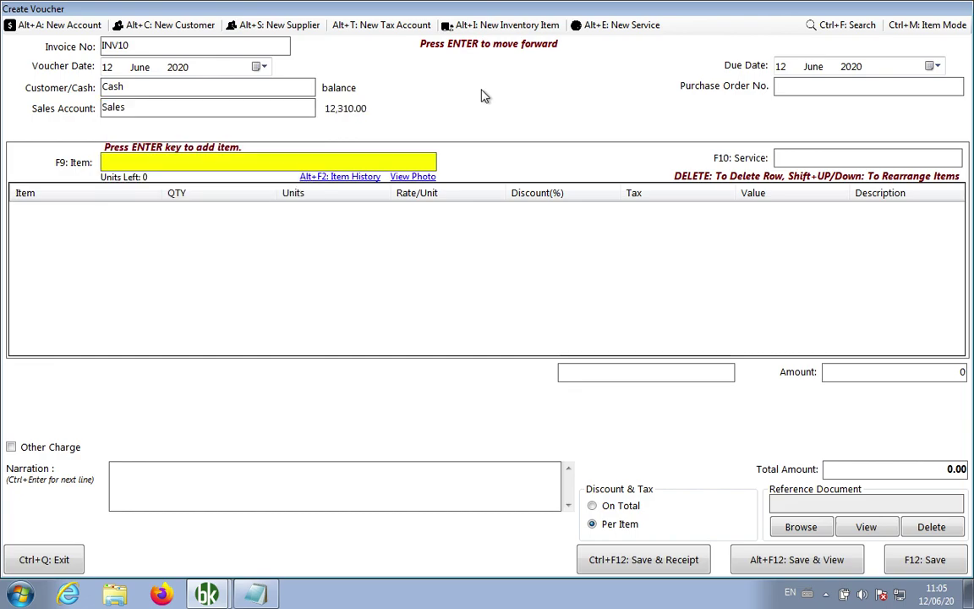
Add one Dark Green Chair and two Red Chairs as invoice lines
text(chai)
key(Return)
text(1)
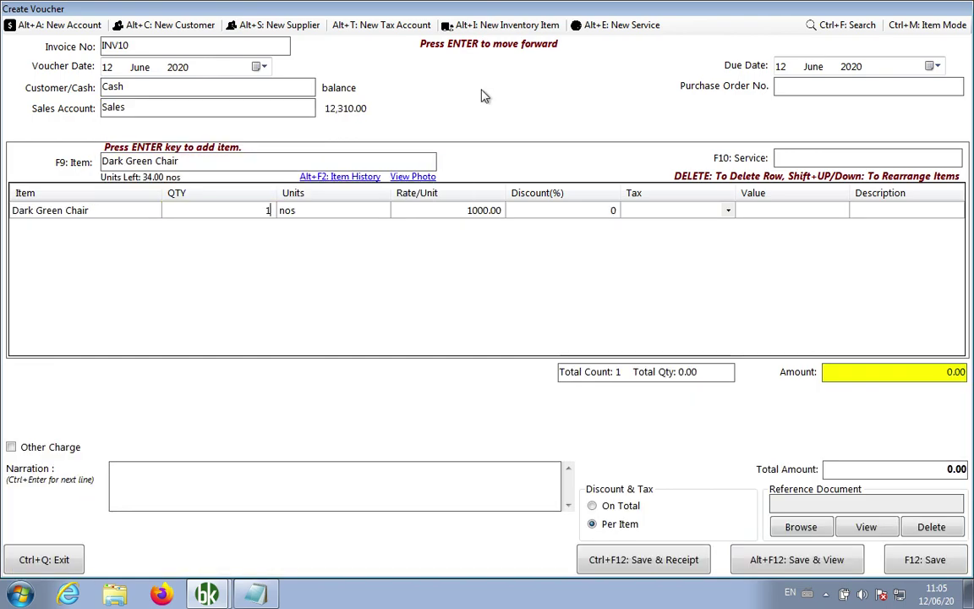
key(Return)
key(Return)
key(Return)
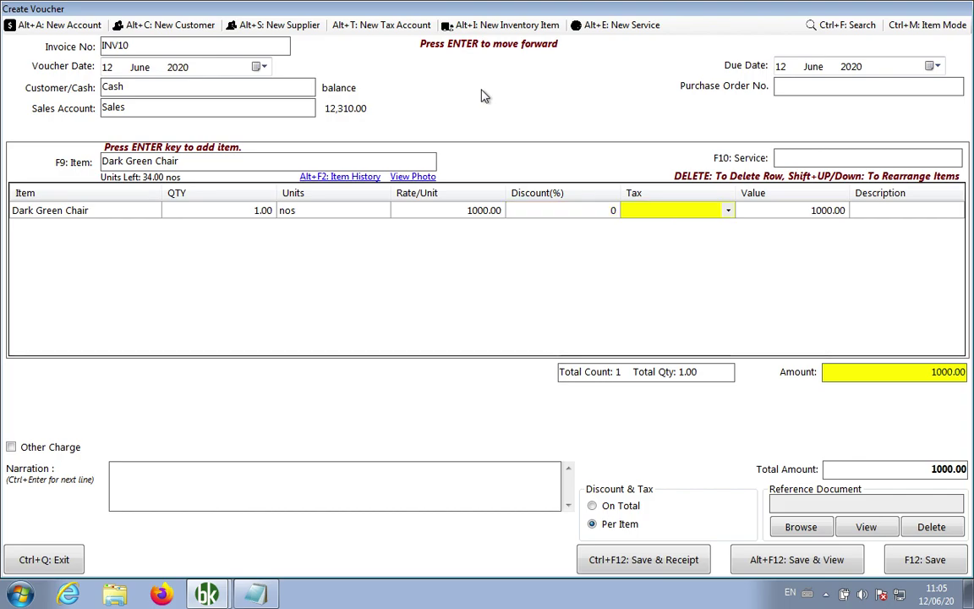
key(Return)
key(Return)
key(Return)
key(Return)
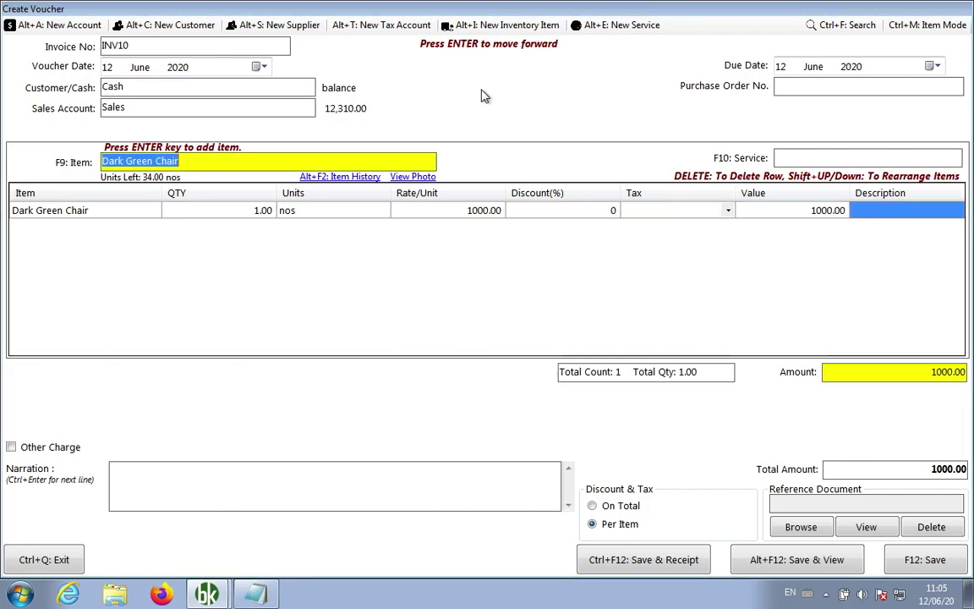
text(re)
key(Down)
key(Down)
key(Return)
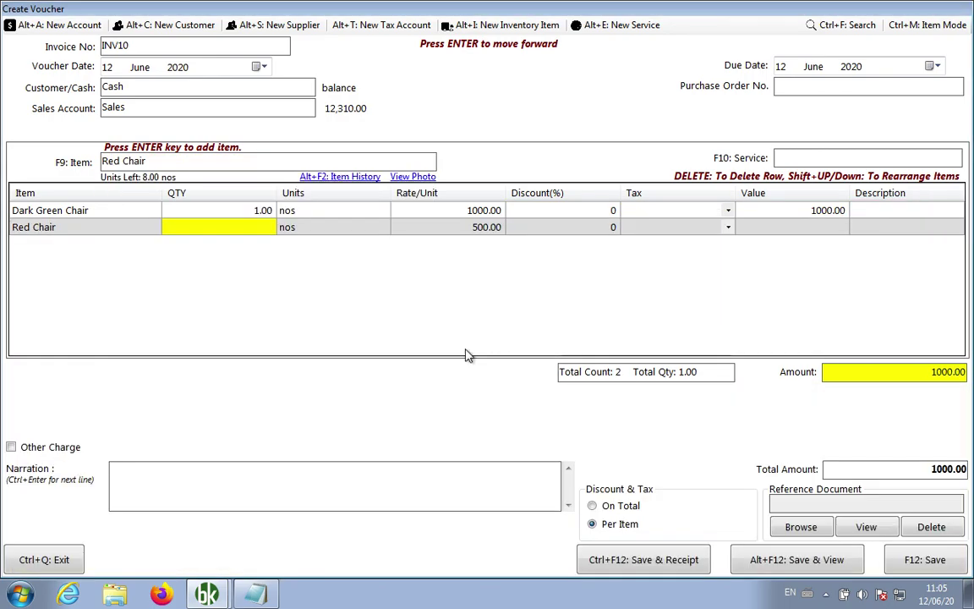
text(2)
key(Return)
key(Return)
key(Return)
key(Return)
key(Return)
key(Return)
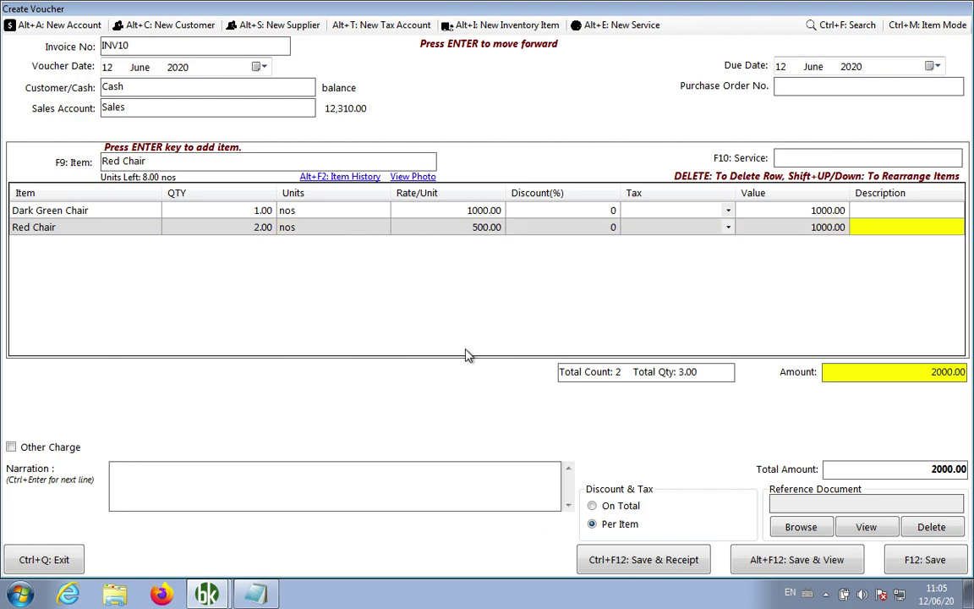
key(Return)
Enter the narration 's is first sample invoice.', save INV10 with F12, and close the form
key(n)
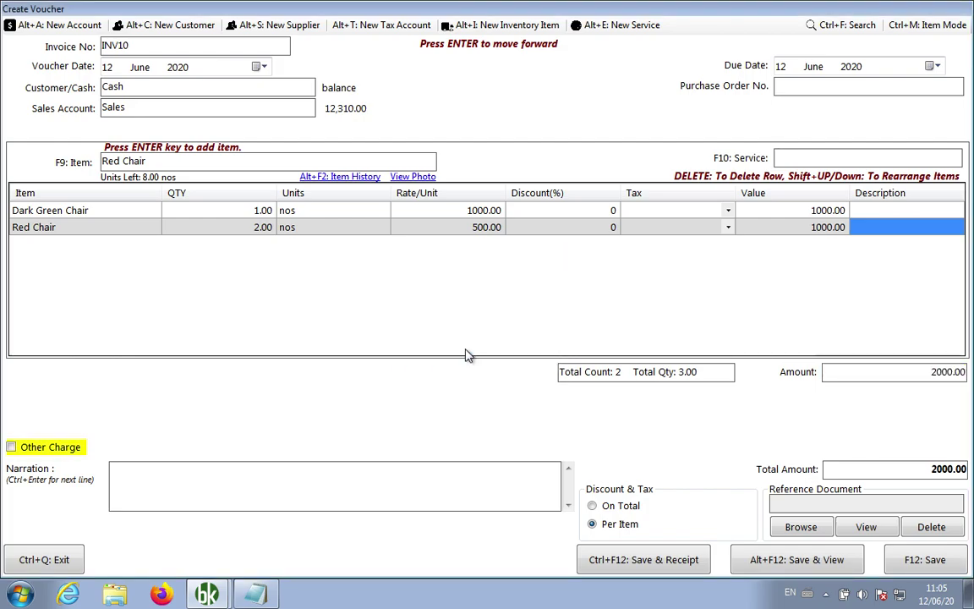
key(Return)
text(s is )
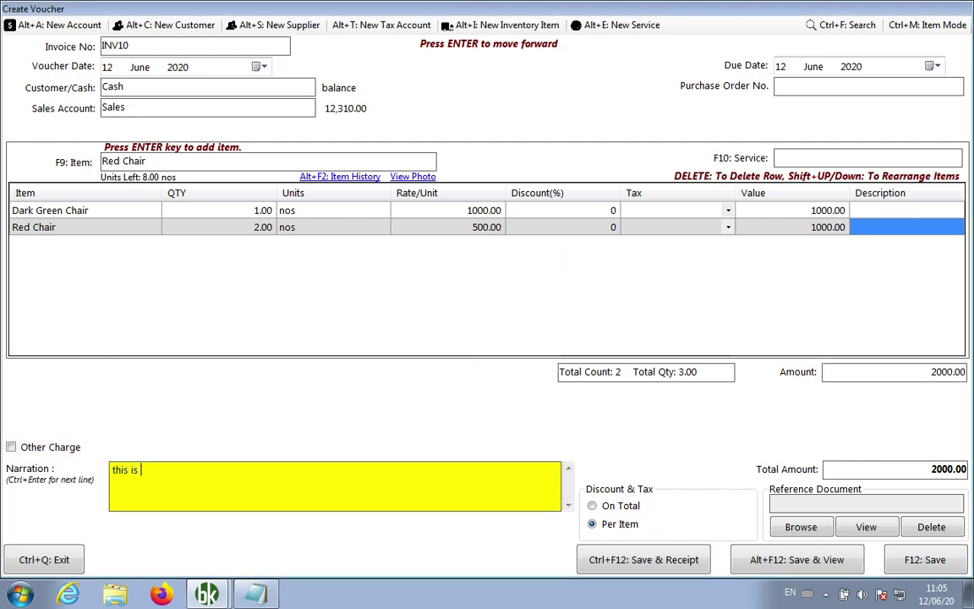
text(first sample invoice.)
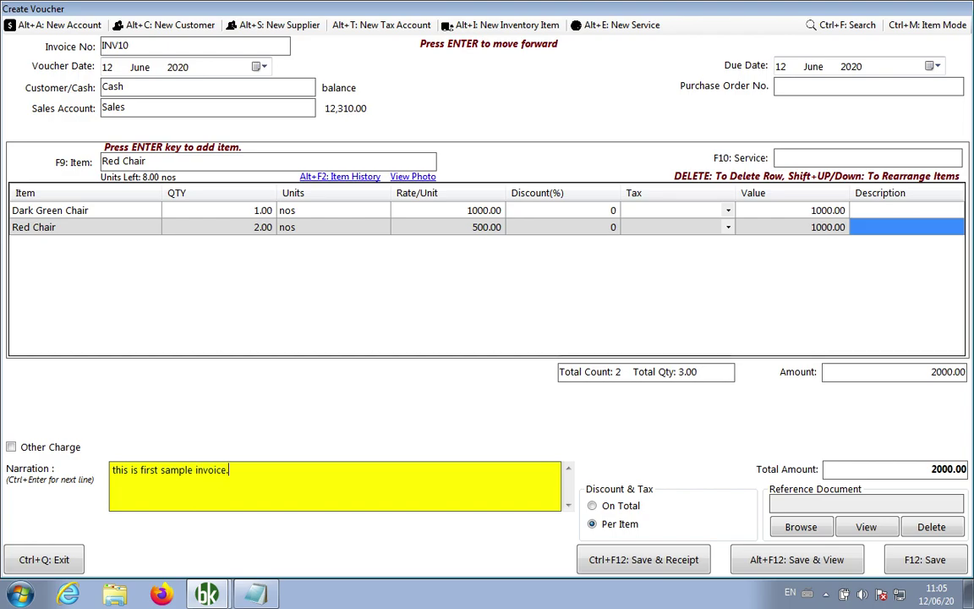
key(F12)
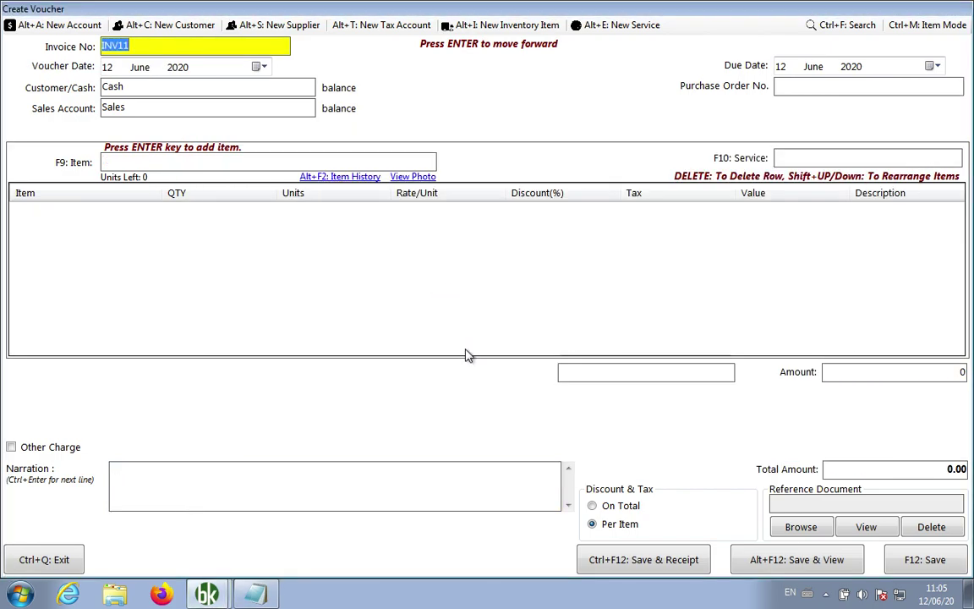
key(ctrl+q)
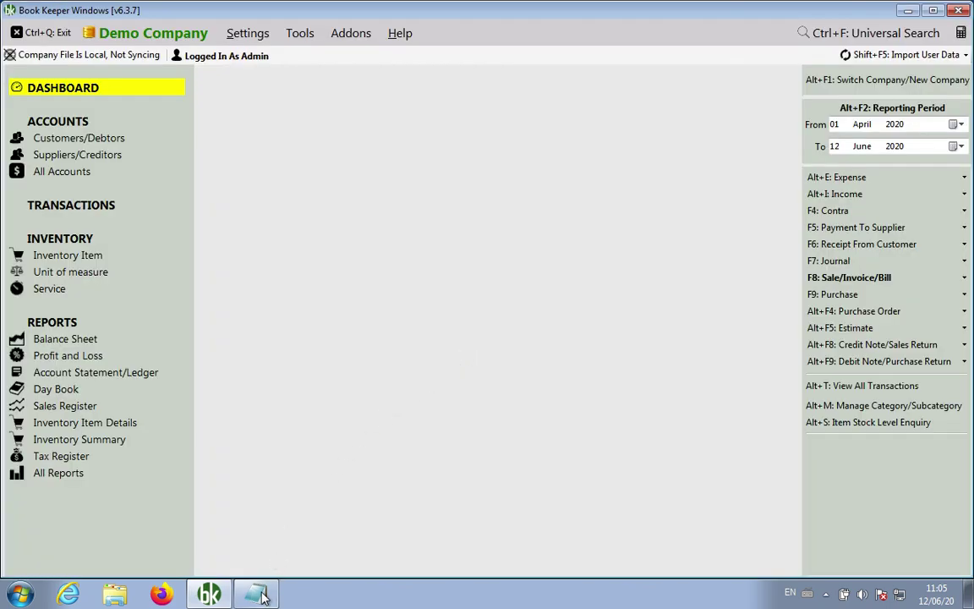
key(alt+Tab)
Add 'F8: Invoice', 'Enter/Shift+Enter', 'Enter -> move forward' and 'Shift+Enter -> move backward' lines
key(Return)
key(Return)
key(Return)
text(F8: Invoice)
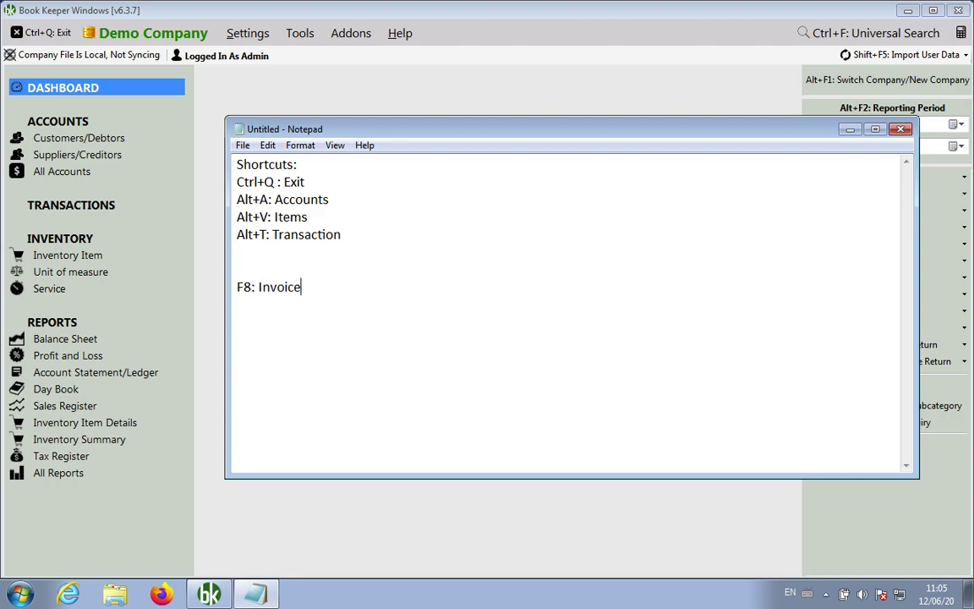
key(Return)
text(Enter/Shift+Enter)
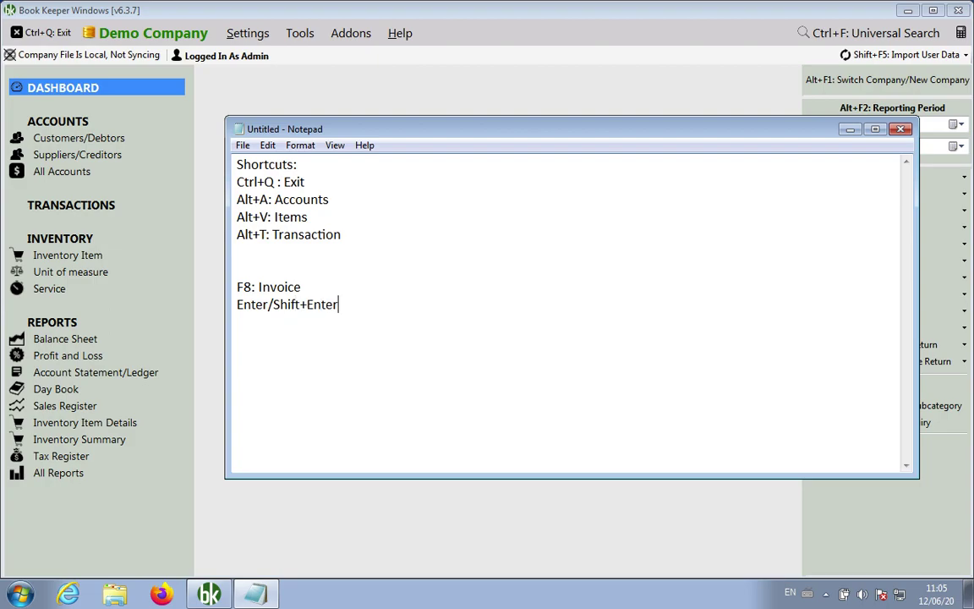
key(Return)
text(Entee)
key(BackSpace)
key(BackSpace)
key(BackSpace)
text(ter -> move forward)
key(Return)
text(Shift+Enter -)
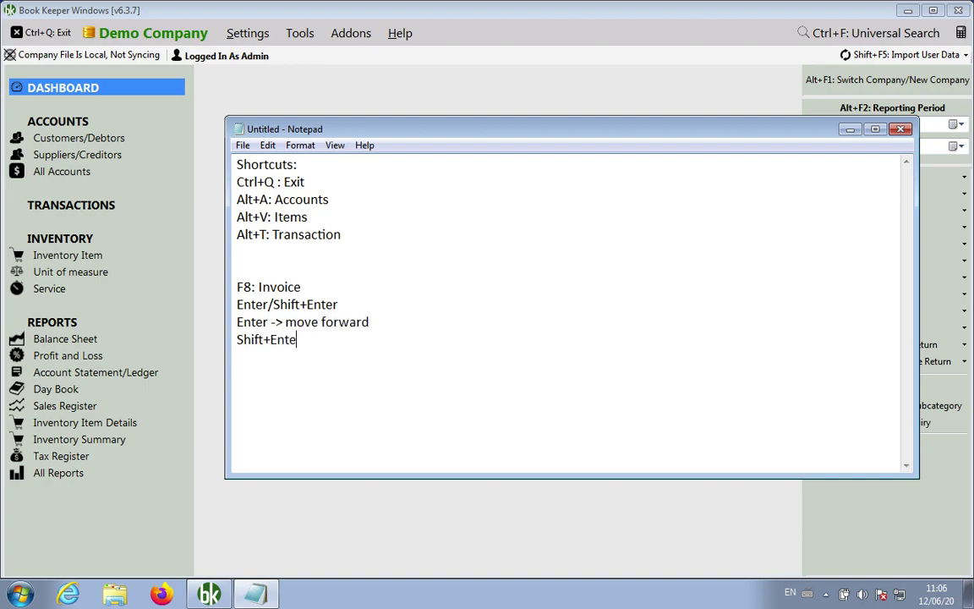
text(> move backward)
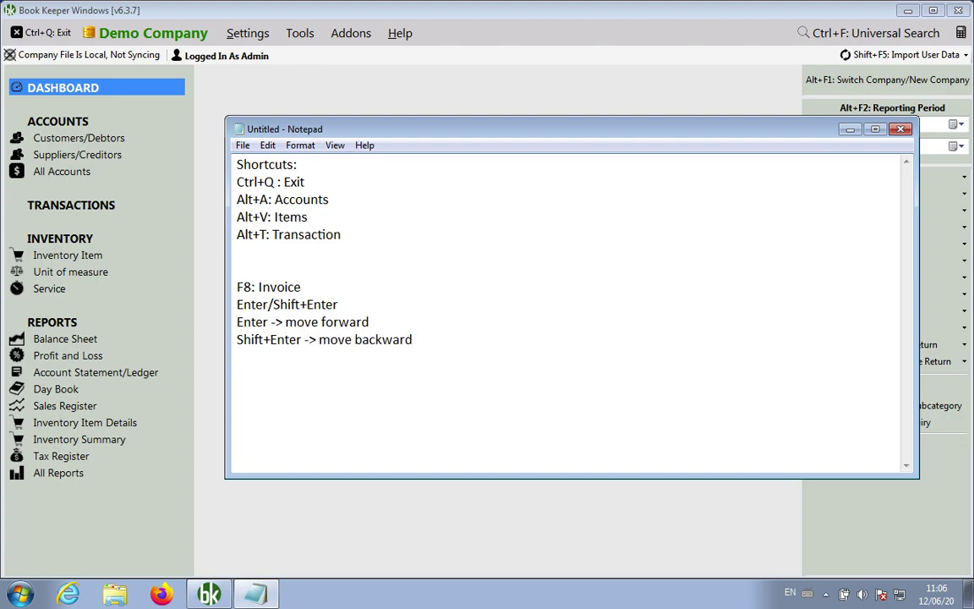
key(Return)
key(Return)
click(755, 100)
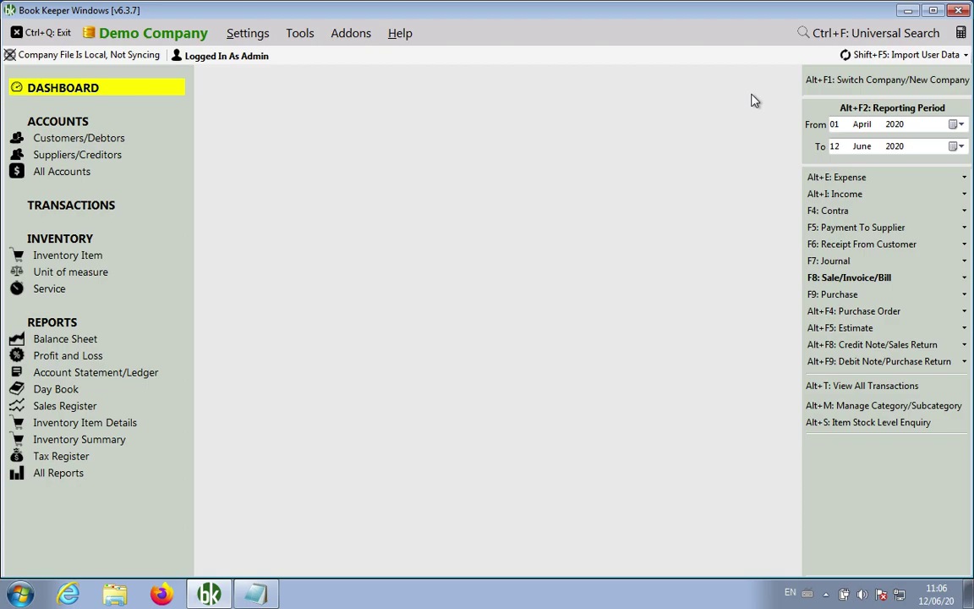
key(alt+t)
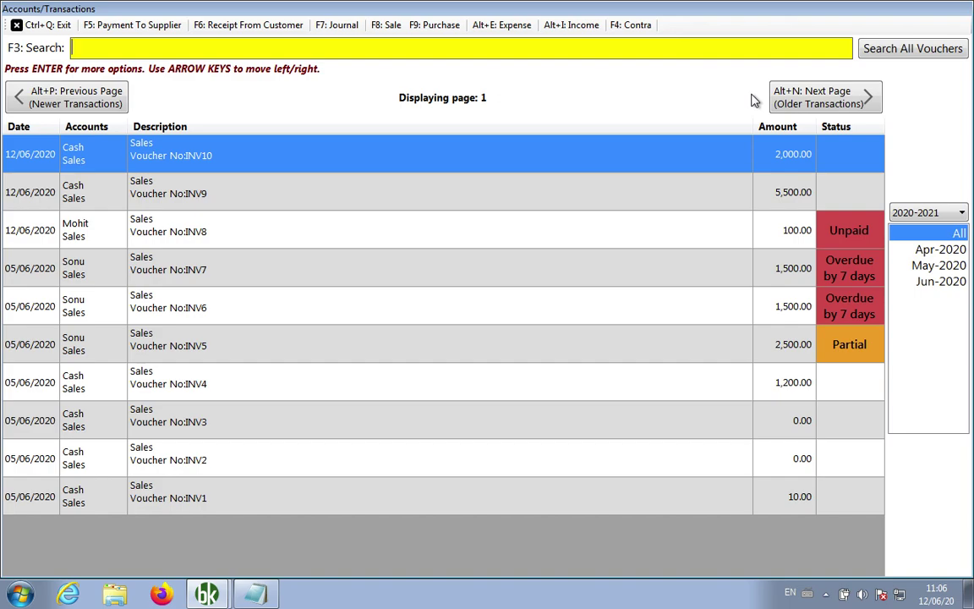
key(Down)
key(Down)
key(Down)
key(Down)
key(Down)
key(Down)
key(Down)
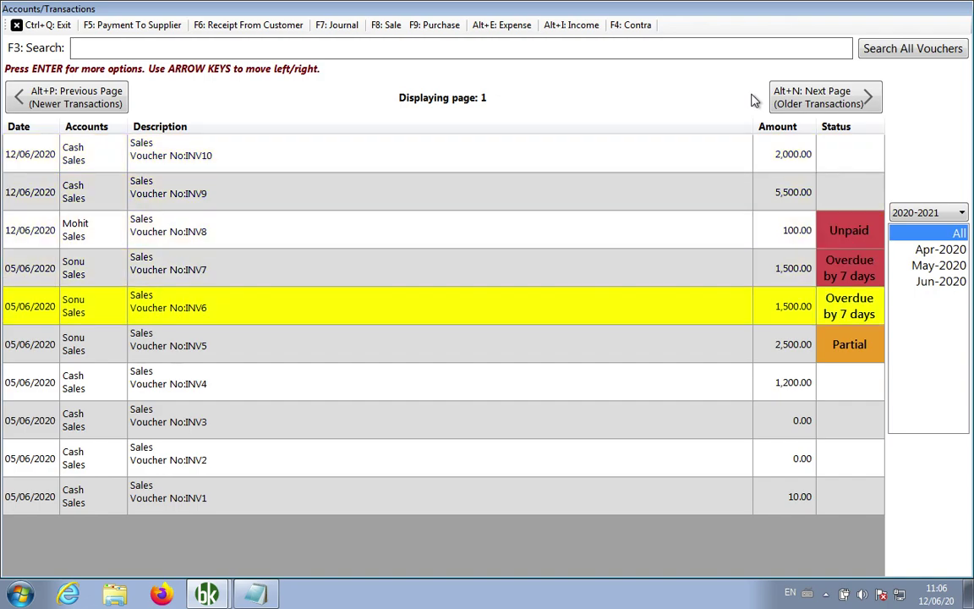
key(Down)
key(Down)
key(Down)
key(Up)
key(Up)
key(Up)
key(Up)
key(Up)
key(Up)
key(Up)
key(Up)
key(Up)
key(Down)
key(Up)
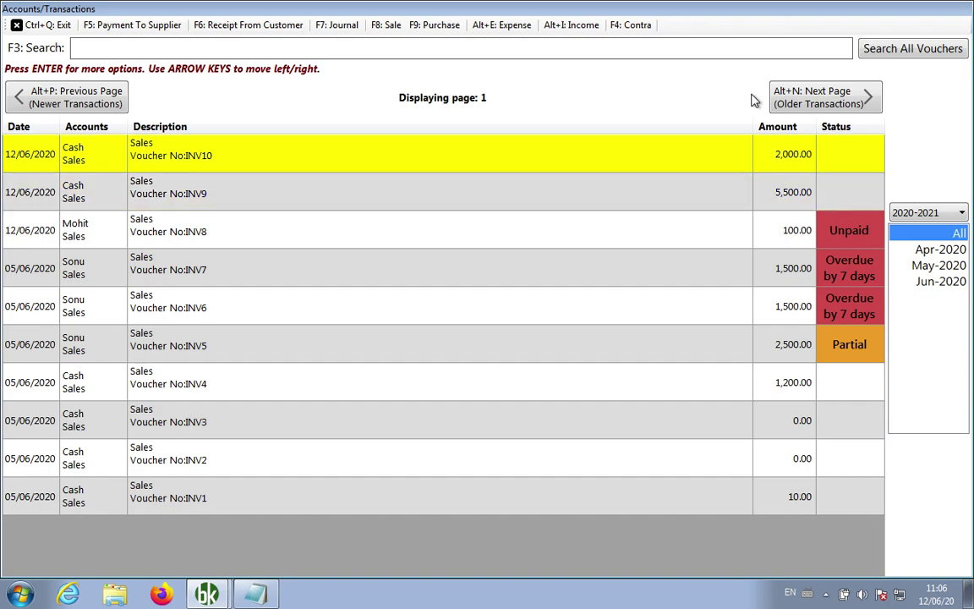
key(Return)
key(Up)
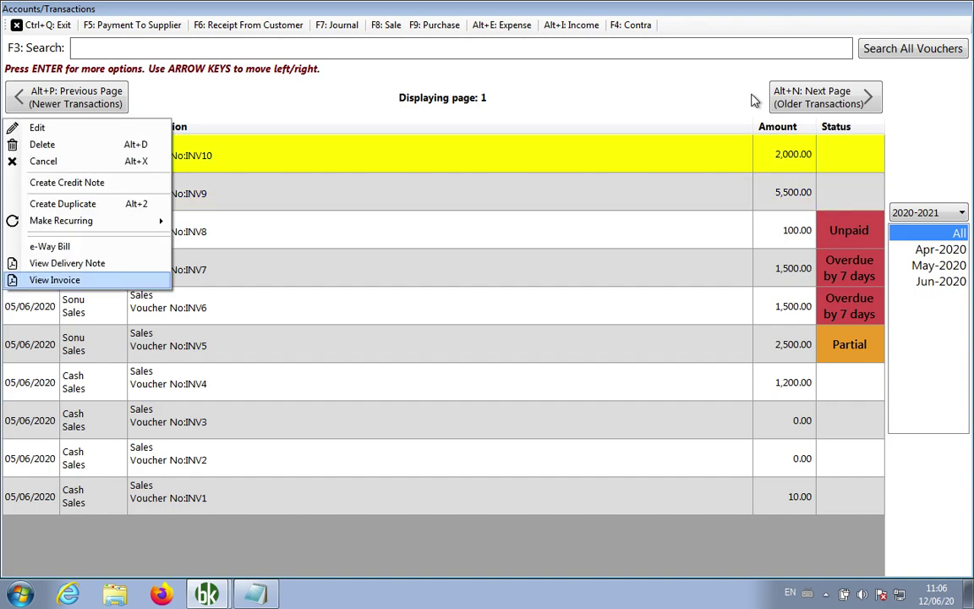
key(Return)
scroll(754, 100, down, 7)
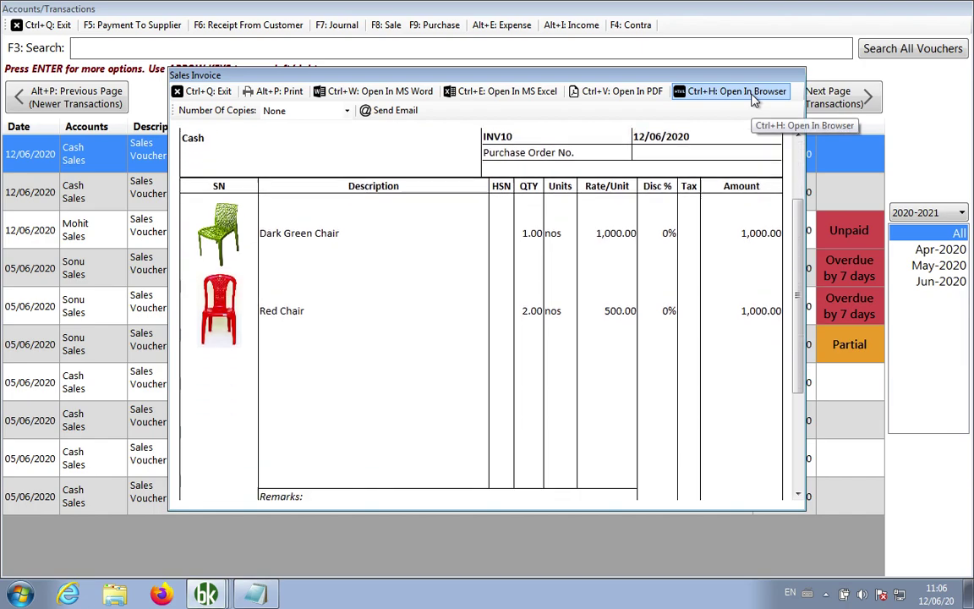
scroll(755, 100, up, 1)
scroll(755, 100, up, 6)
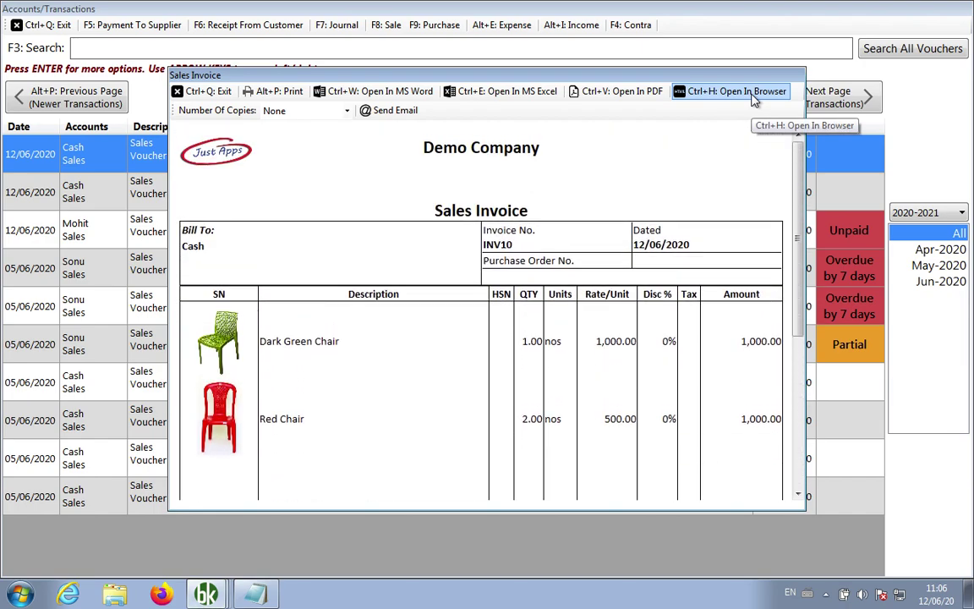
click(750, 93)
key(ctrl+q)
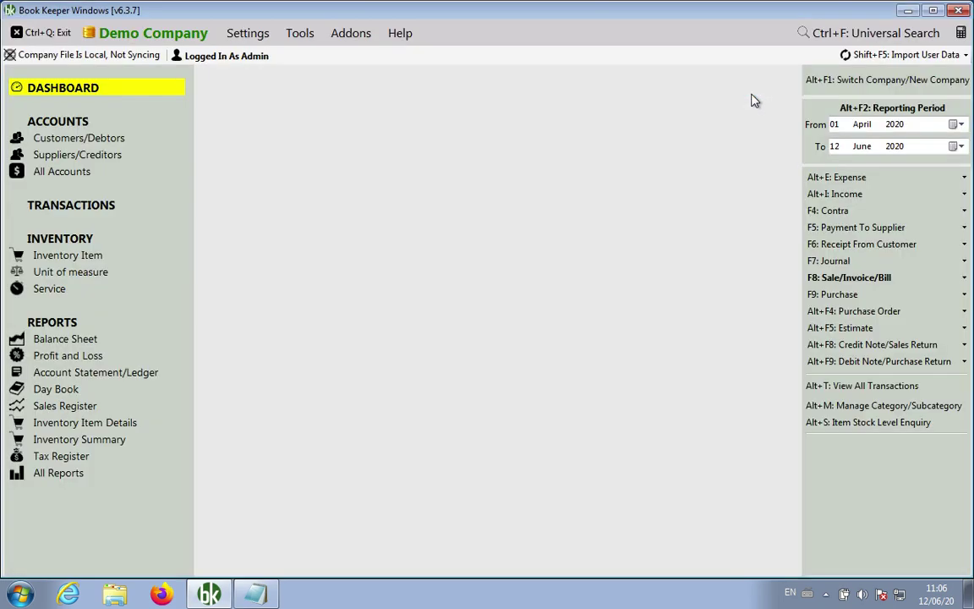
key(alt+t)
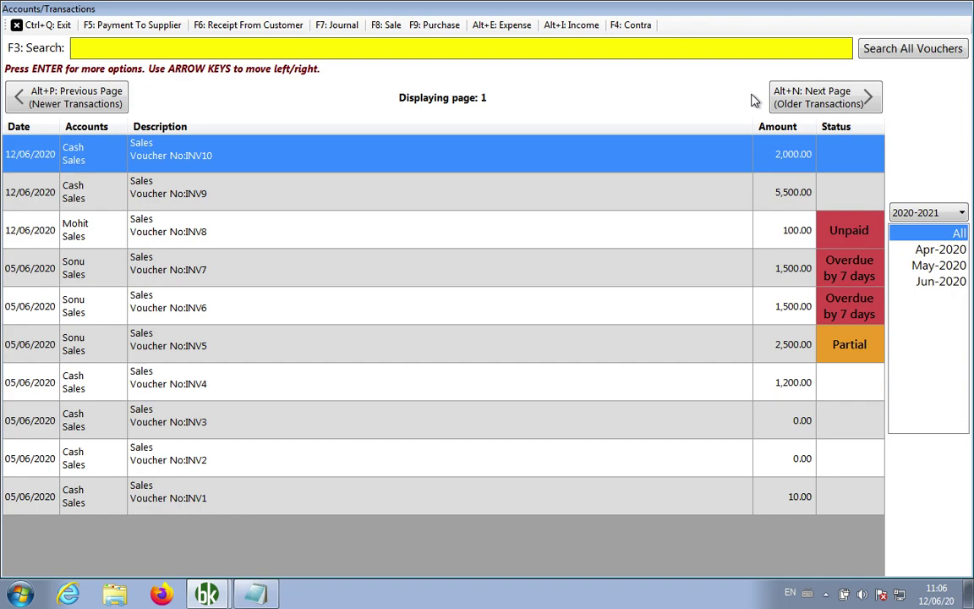
key(Down)
key(Down)
key(Down)
key(Down)
key(Down)
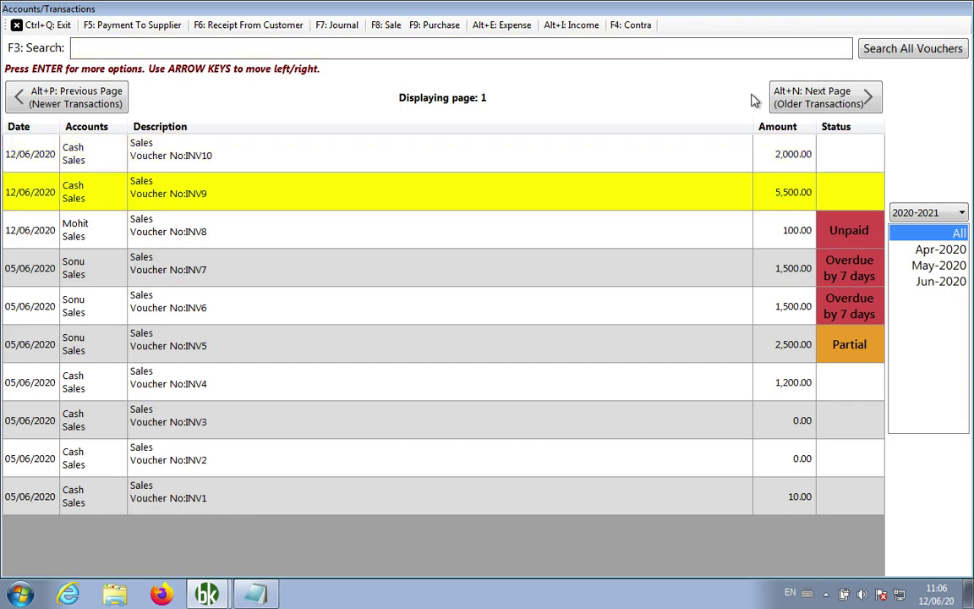
key(Up)
key(Up)
key(Up)
key(Up)
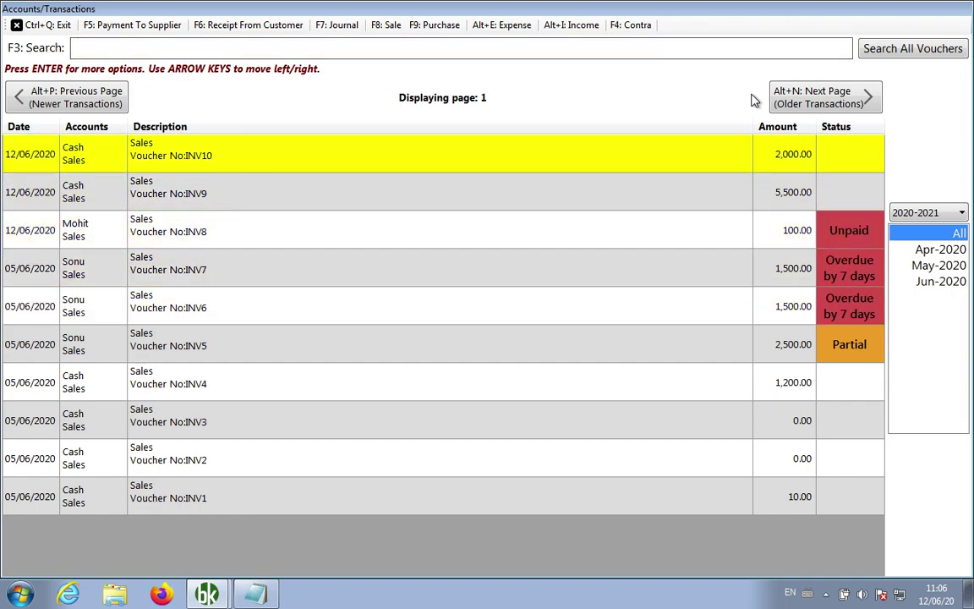
key(Return)
key(Up)
key(Return)
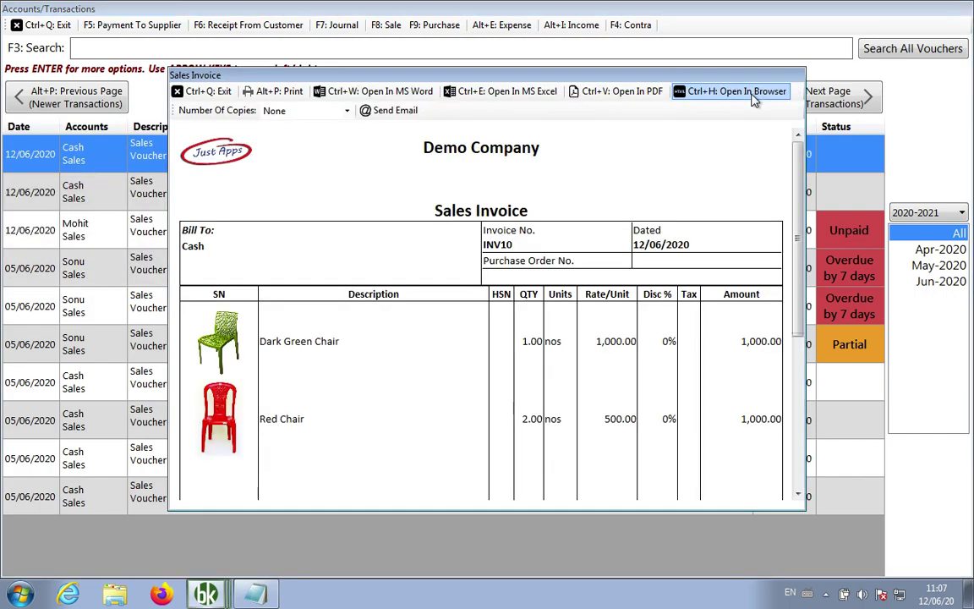
scroll(754, 99, down, 1)
scroll(754, 100, down, 4)
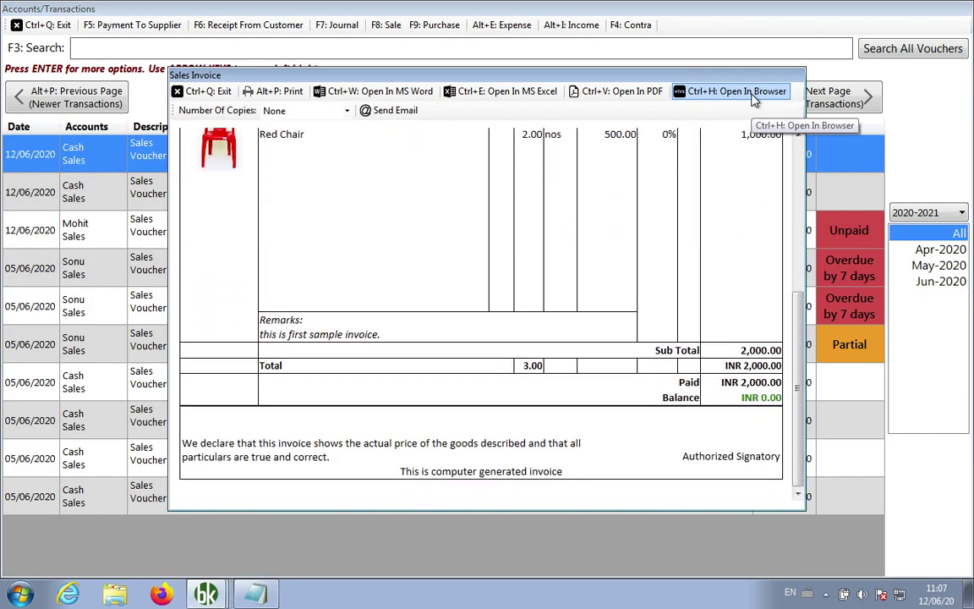
scroll(754, 100, up, 1)
scroll(754, 100, up, 5)
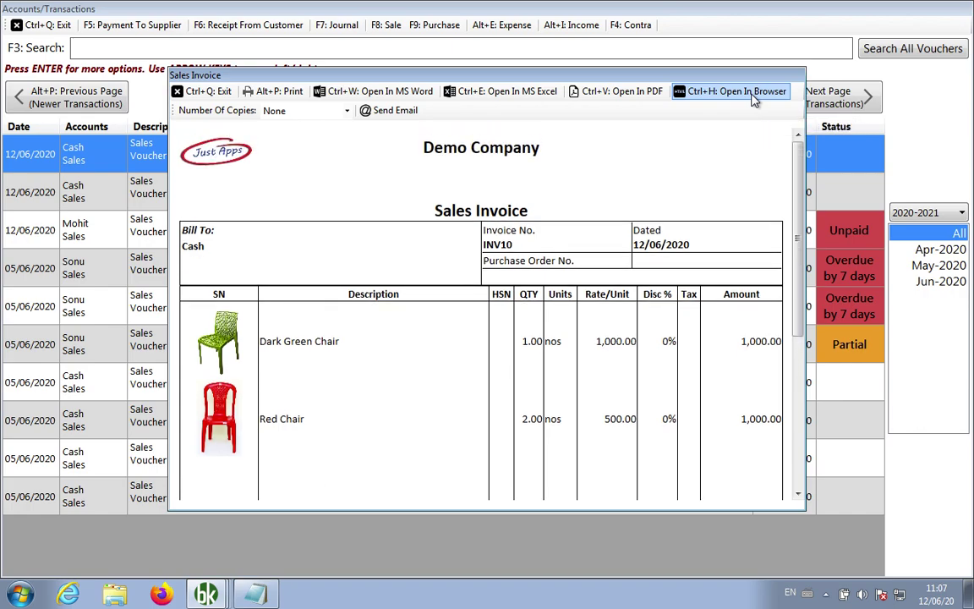
key(alt+p)
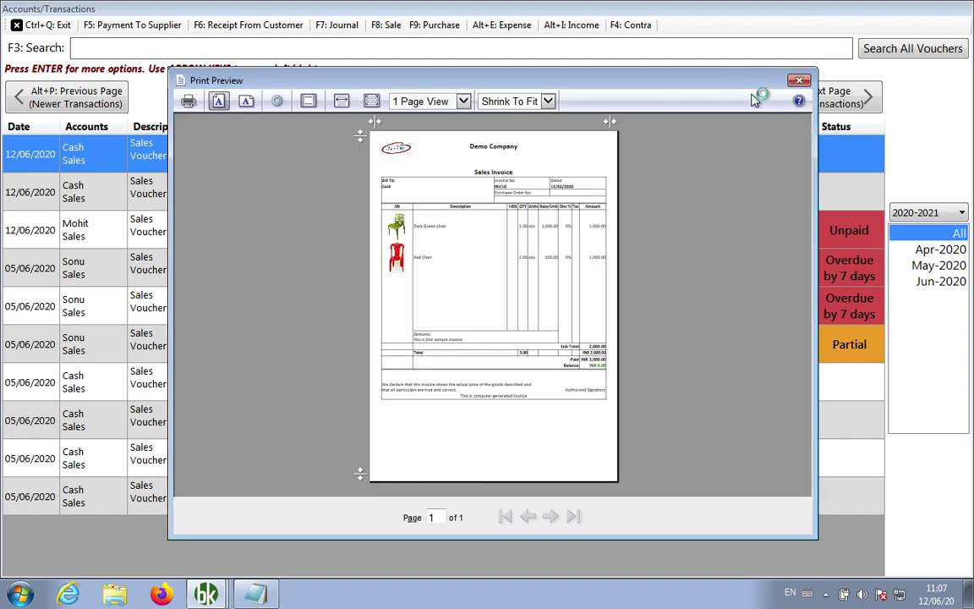
click(799, 82)
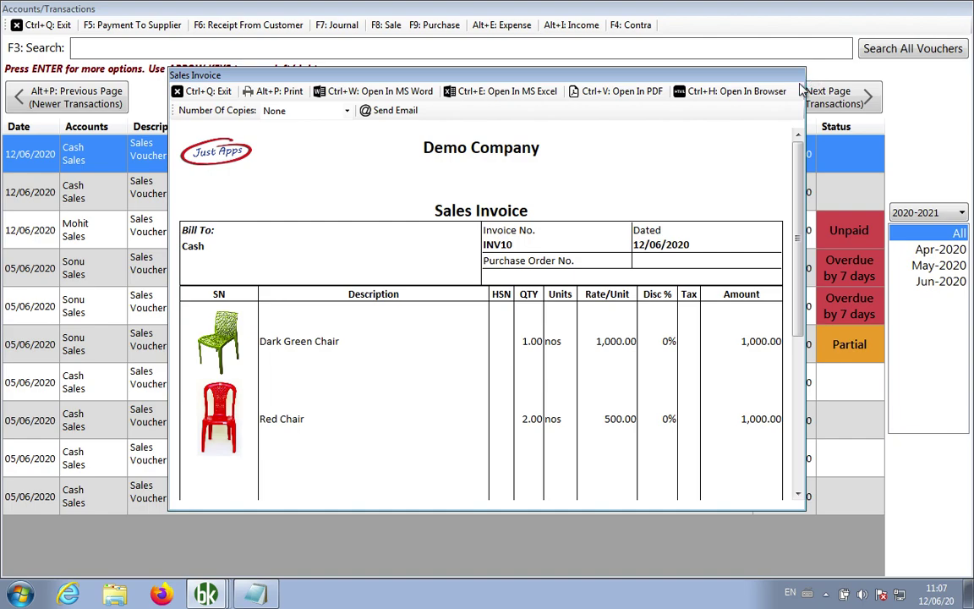
key(ctrl+q)
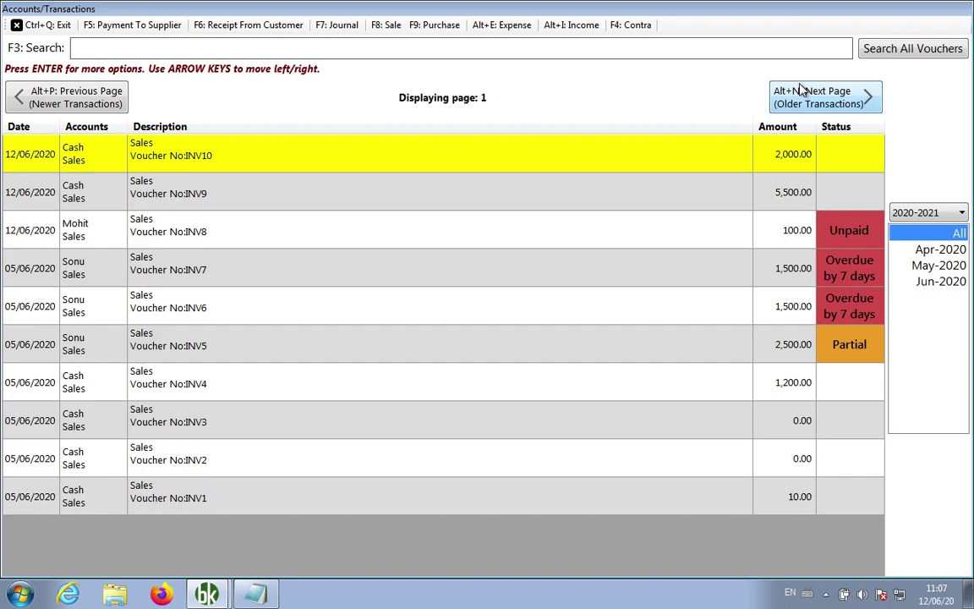
Append 'Shift+F8: invoice view' to the Notepad shortcut list
click(256, 594)
key(BackSpace)
text(Shift+F)
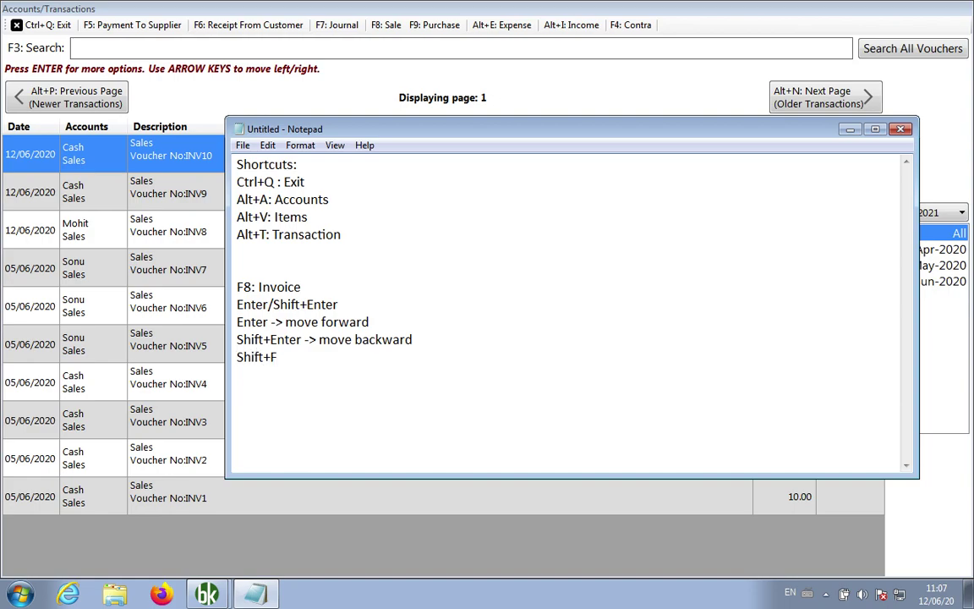
text(8:  invoice view)
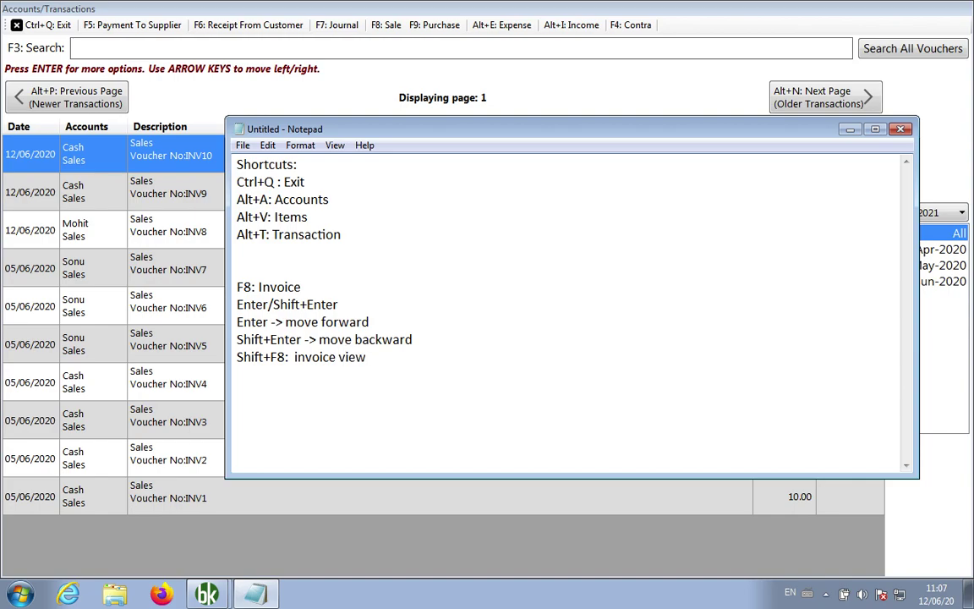
Open and dismiss the INV10 voucher options, then close the transactions list to the dashboard
right_click(164, 165)
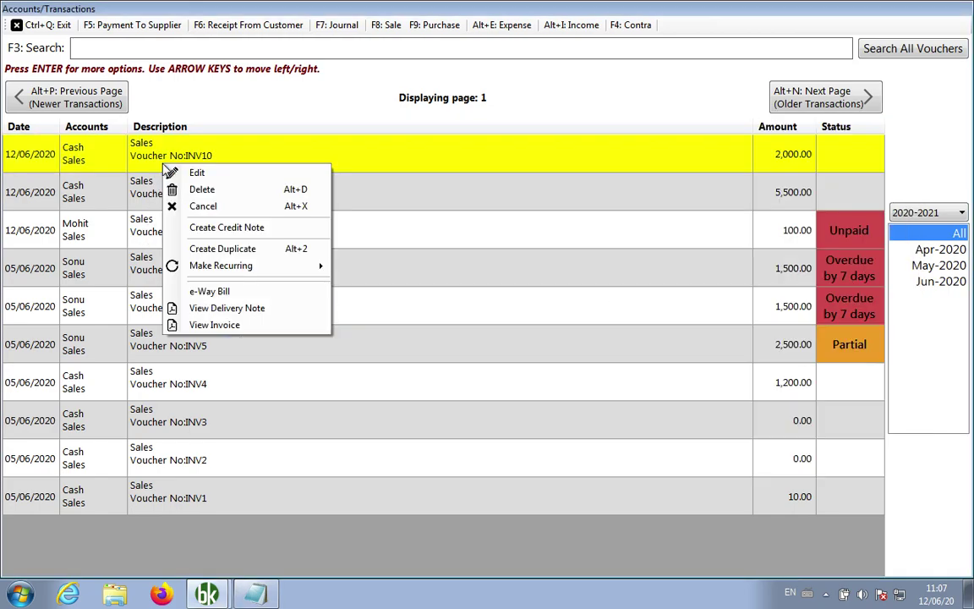
key(Escape)
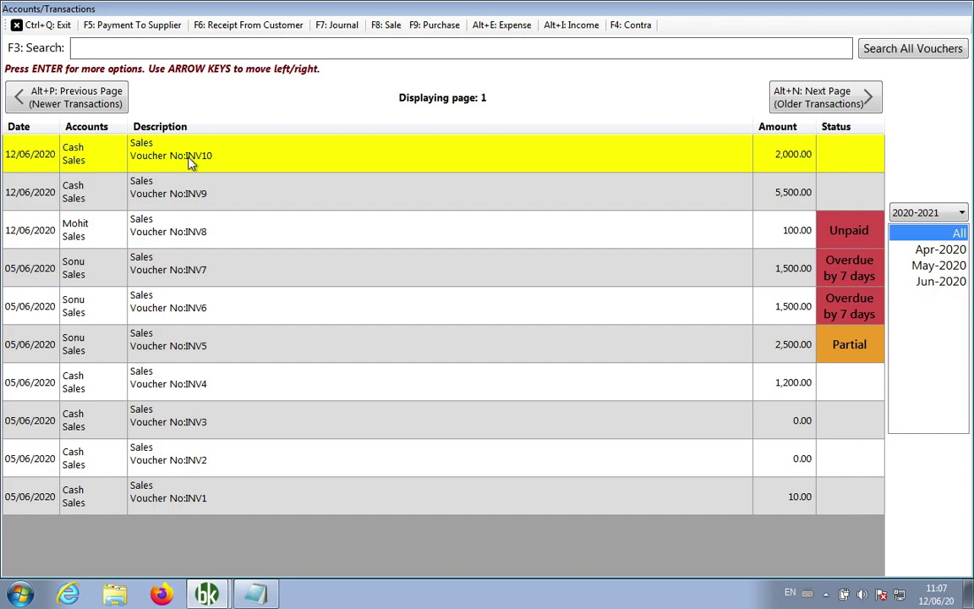
key(ctrl+q)
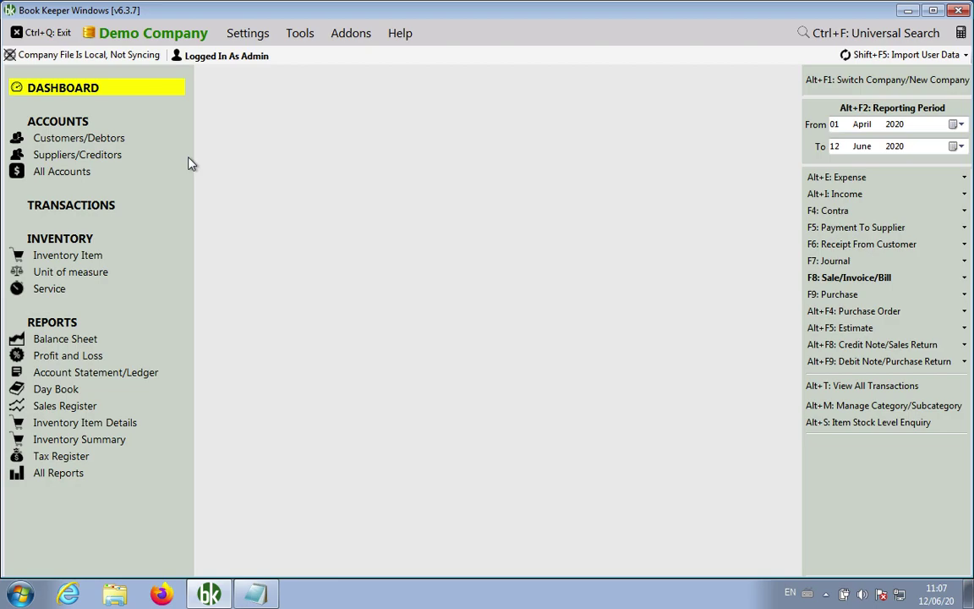
key(Down)
key(Down)
key(Down)
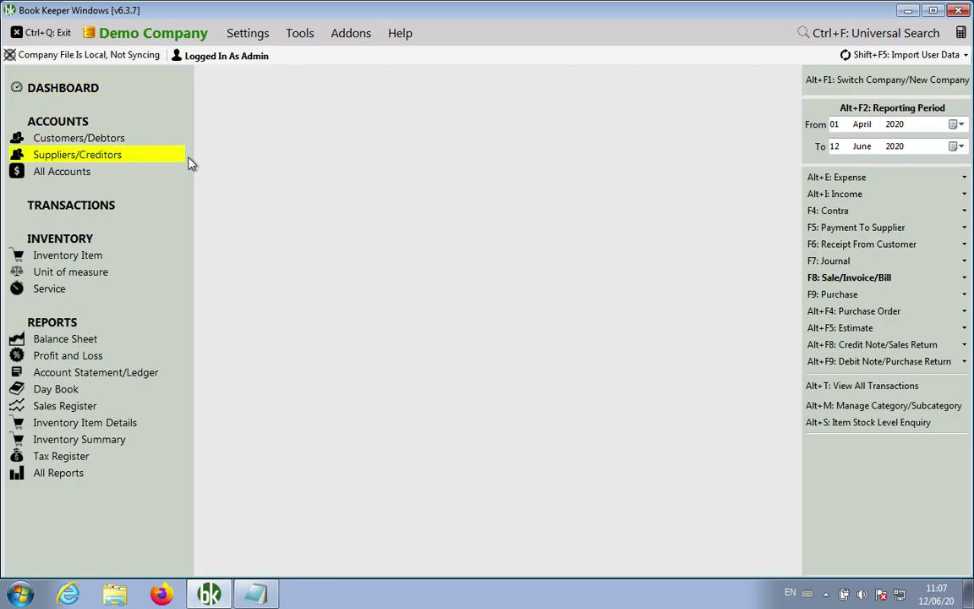
key(Return)
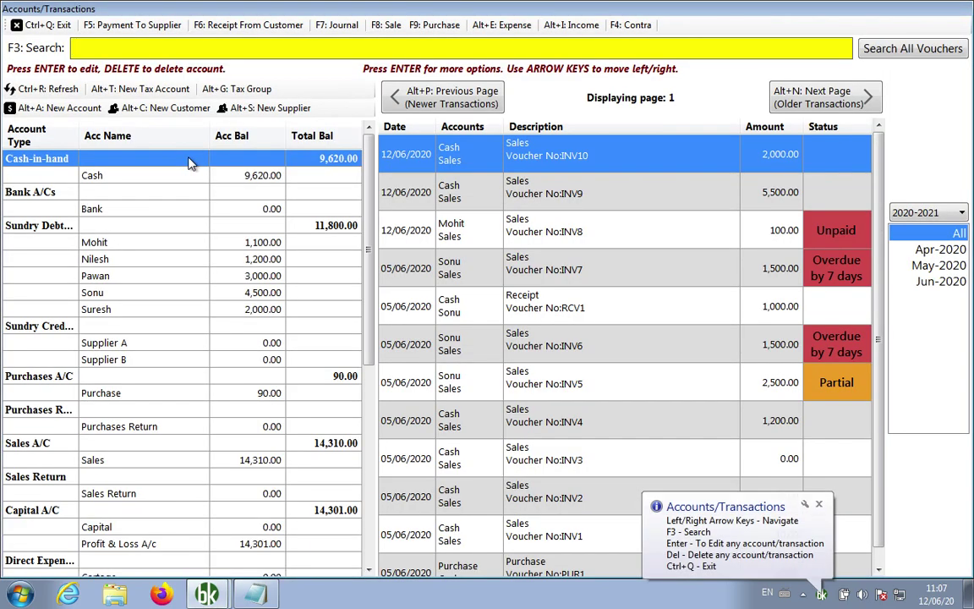
right_click(142, 242)
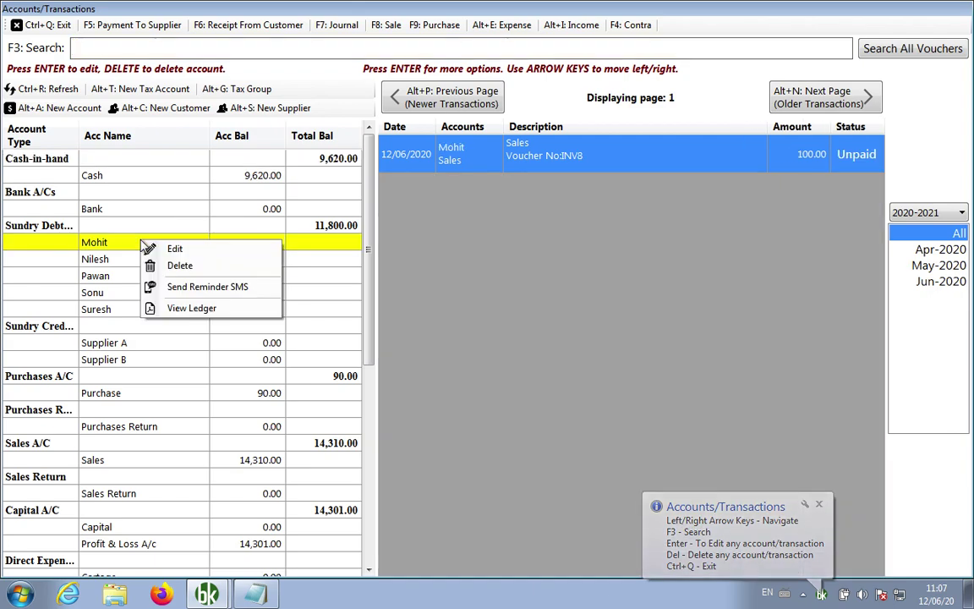
key(Escape)
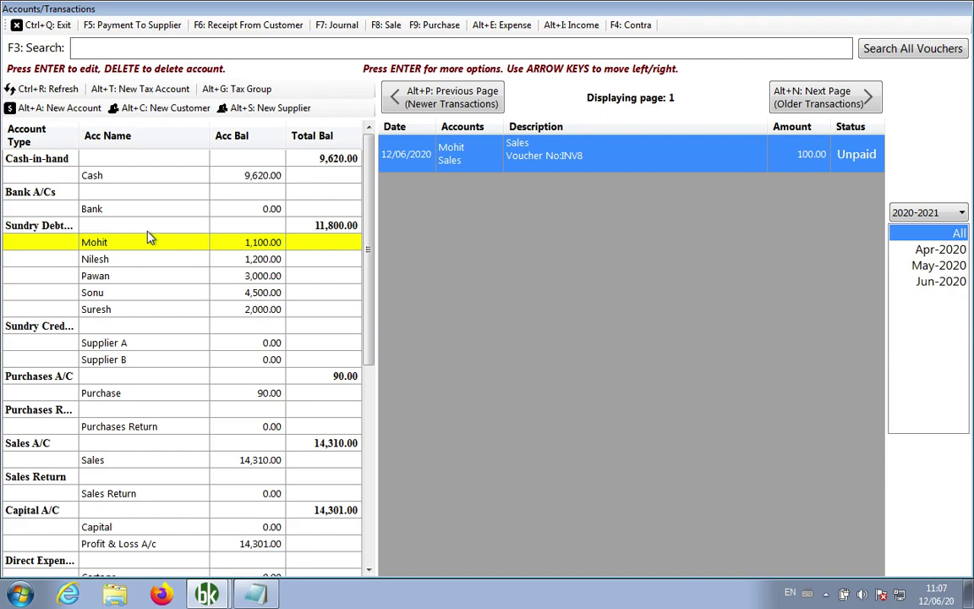
right_click(152, 247)
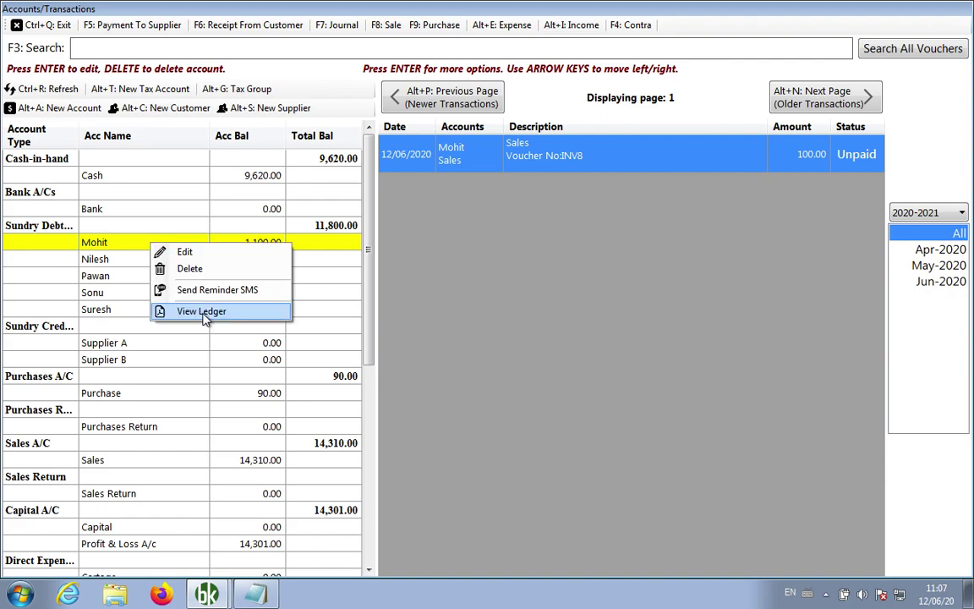
click(193, 311)
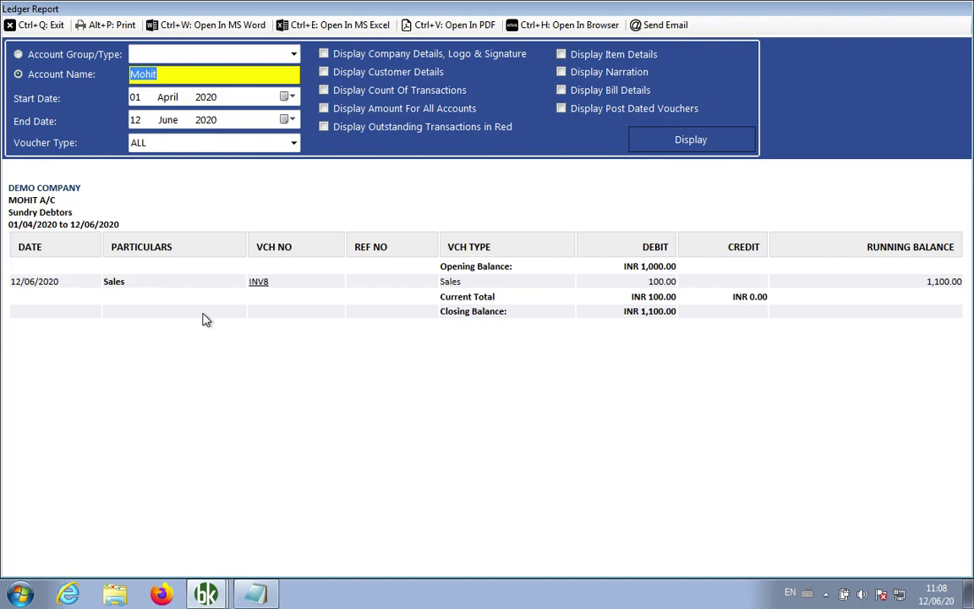
key(ctrl+q)
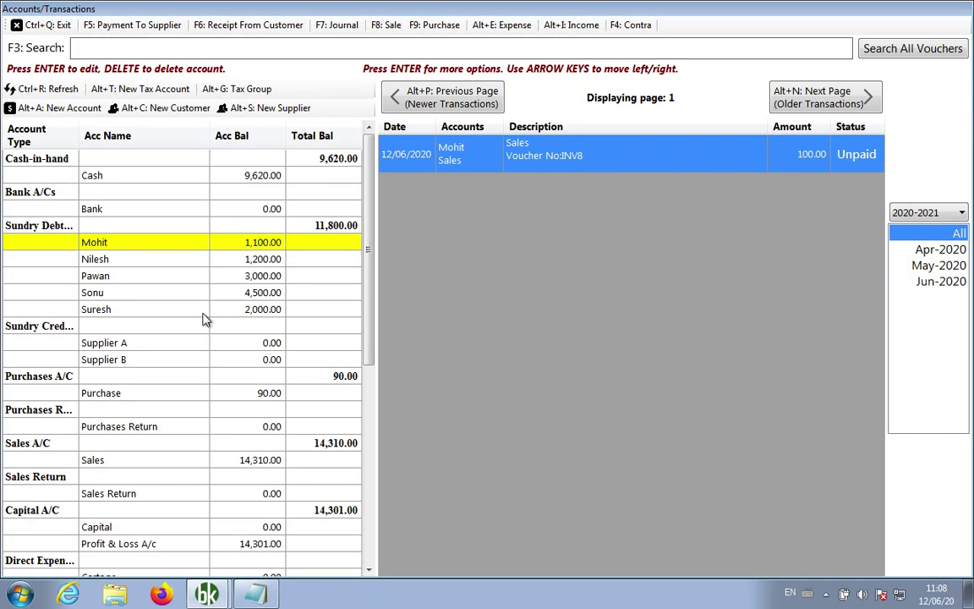
right_click(180, 243)
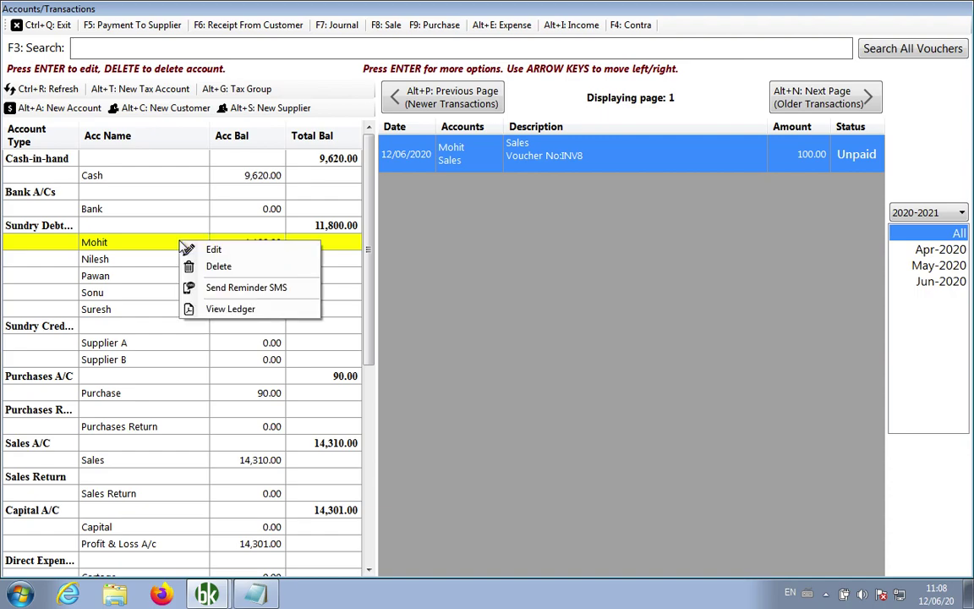
click(224, 310)
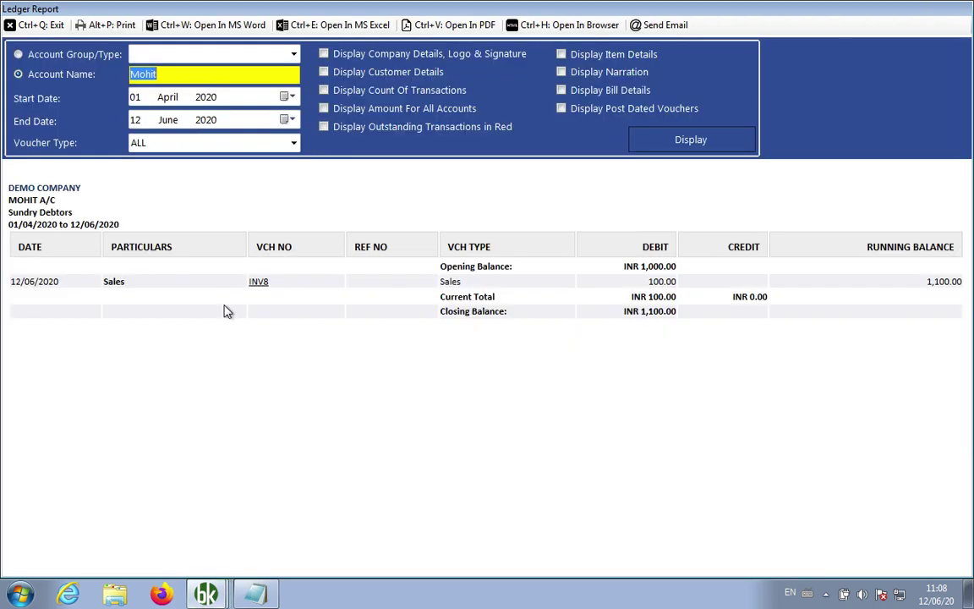
key(ctrl+q)
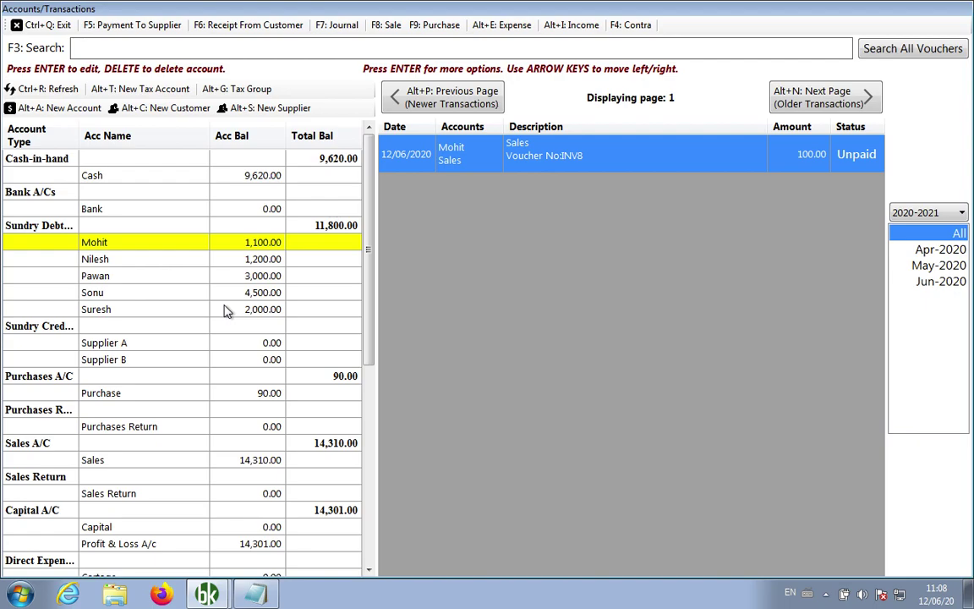
key(ctrl+q)
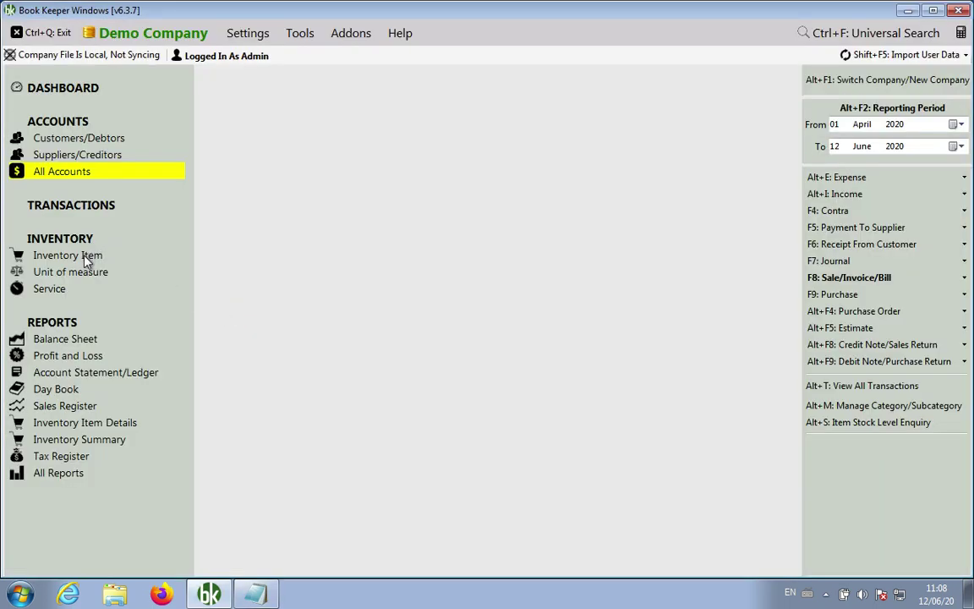
Open Inventory Items and view Dark Green Chair's item details twice, closing the report each time
click(87, 263)
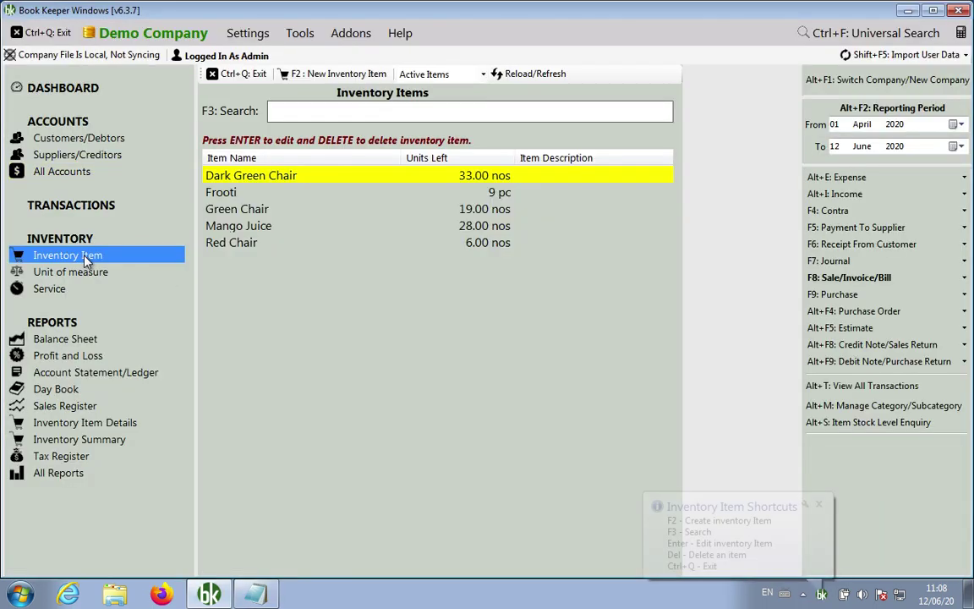
right_click(306, 178)
click(348, 239)
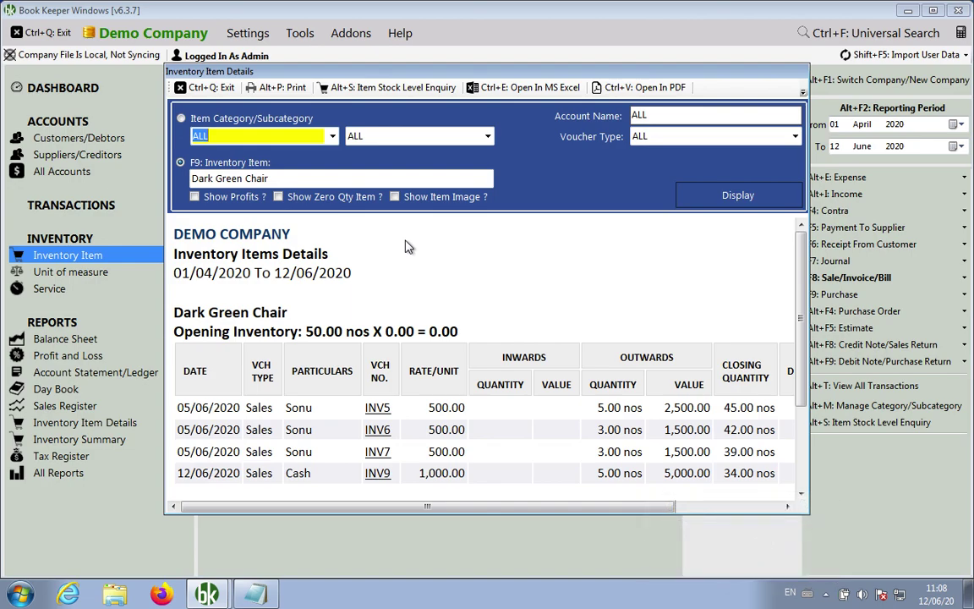
key(ctrl+q)
right_click(308, 180)
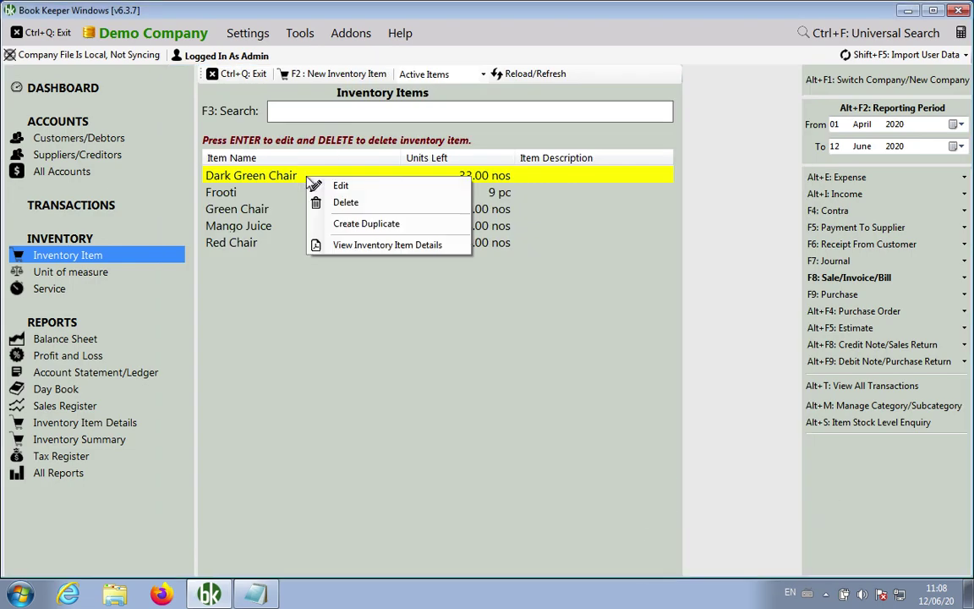
click(334, 244)
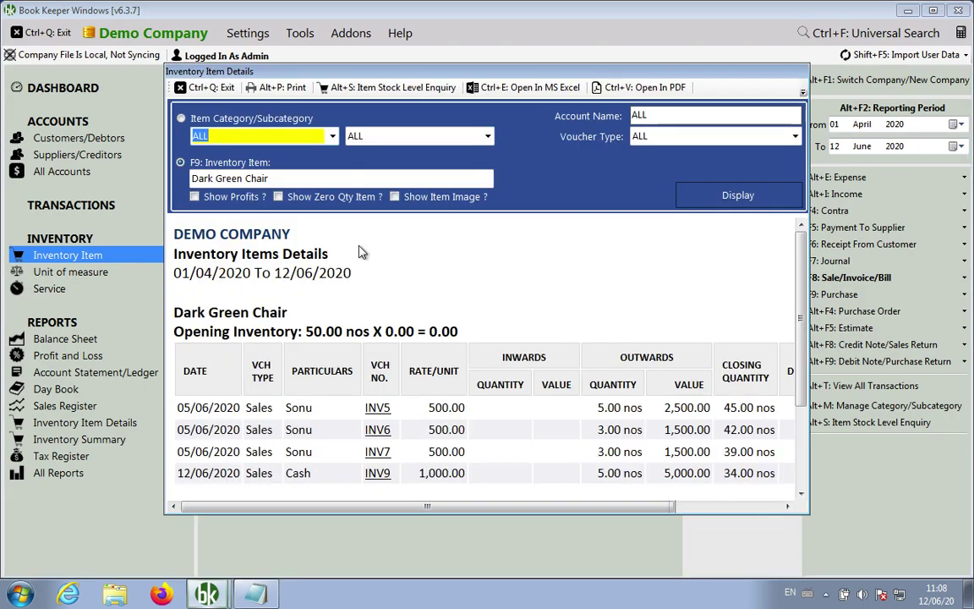
click(225, 89)
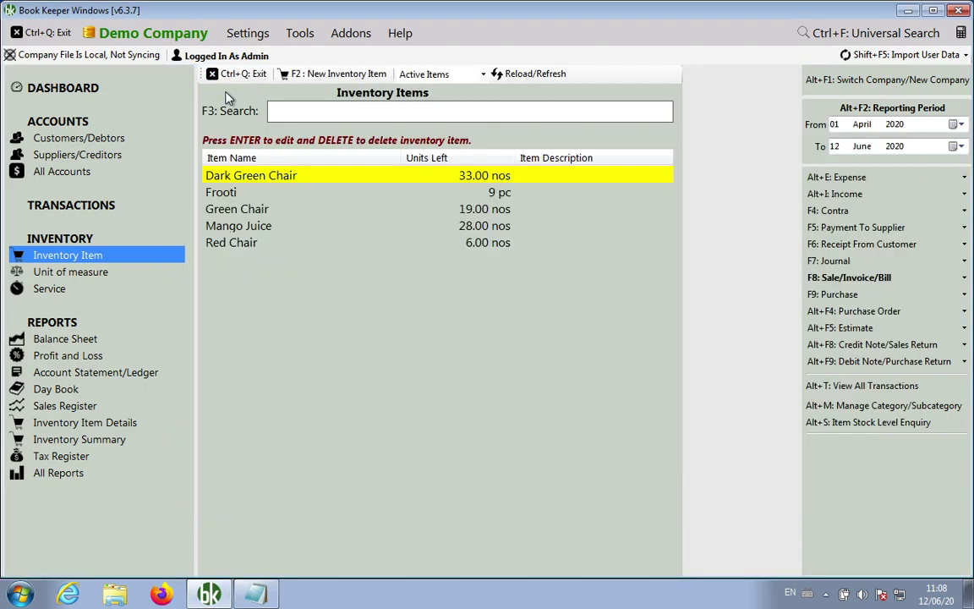
Make the Accounts entry read 'Accounts -> Ledger' and add 'Item -> Inventory Item Detail' below it
click(258, 591)
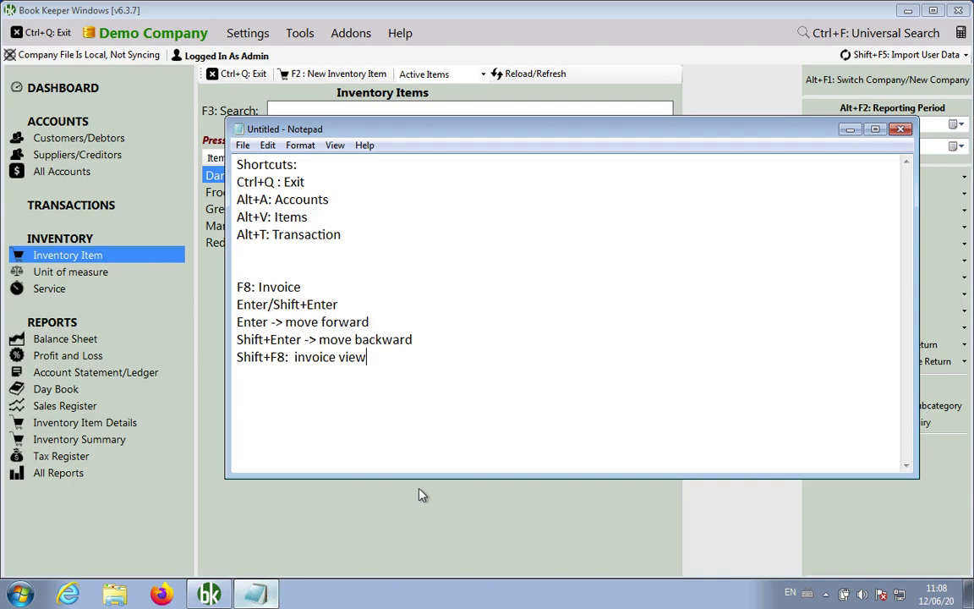
text(Accoubnts)
key(BackSpace)
key(BackSpace)
key(BackSpace)
key(BackSpace)
text(nts)
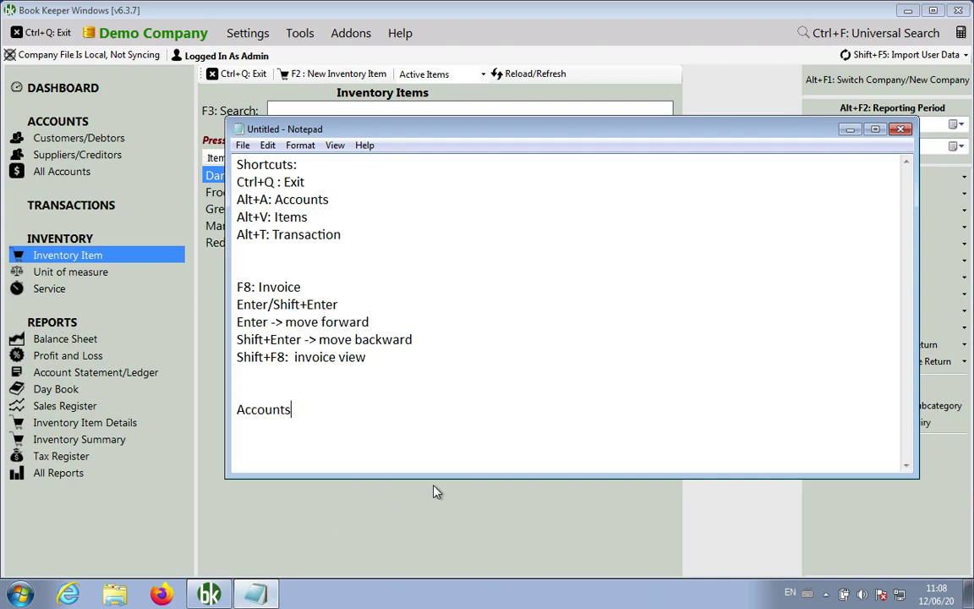
text( -> Ledger)
key(Return)
text(Item )
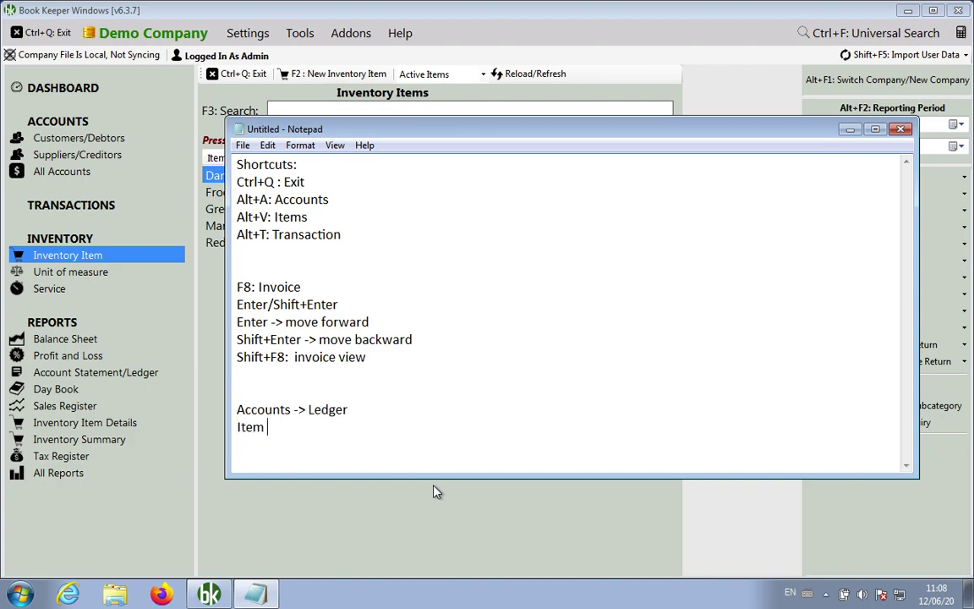
text(-> Inventory)
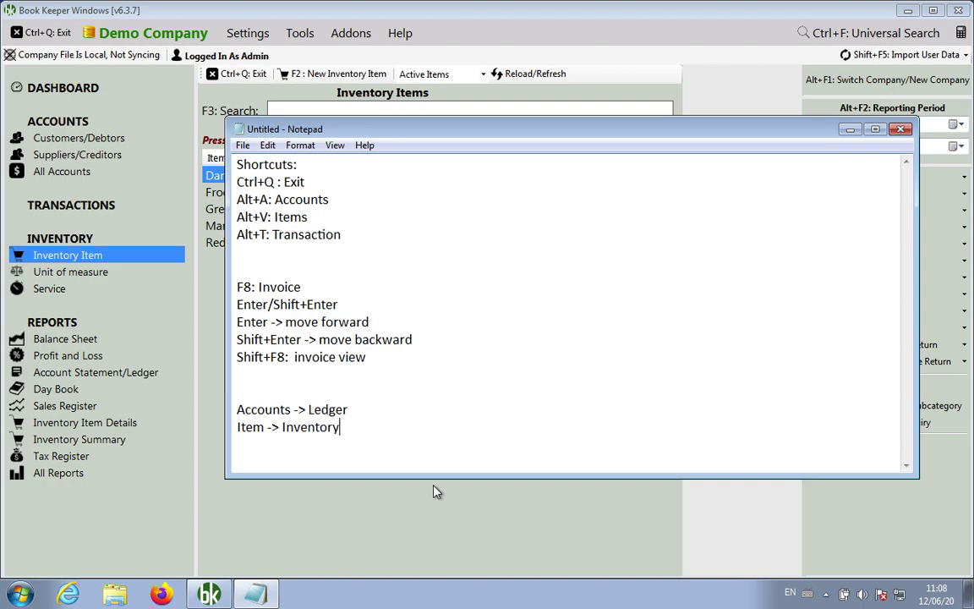
text( Item Detail)
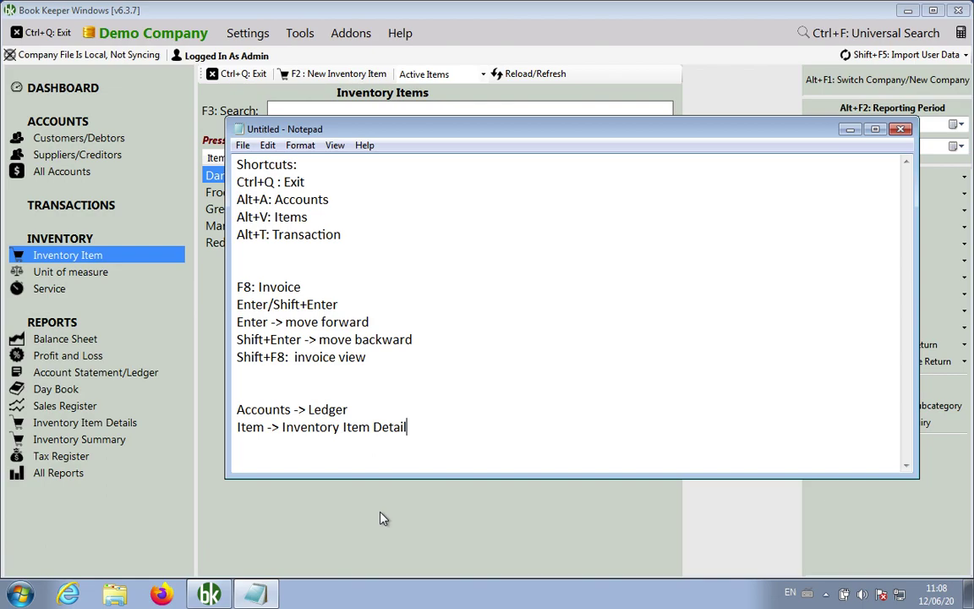
key(alt+Tab)
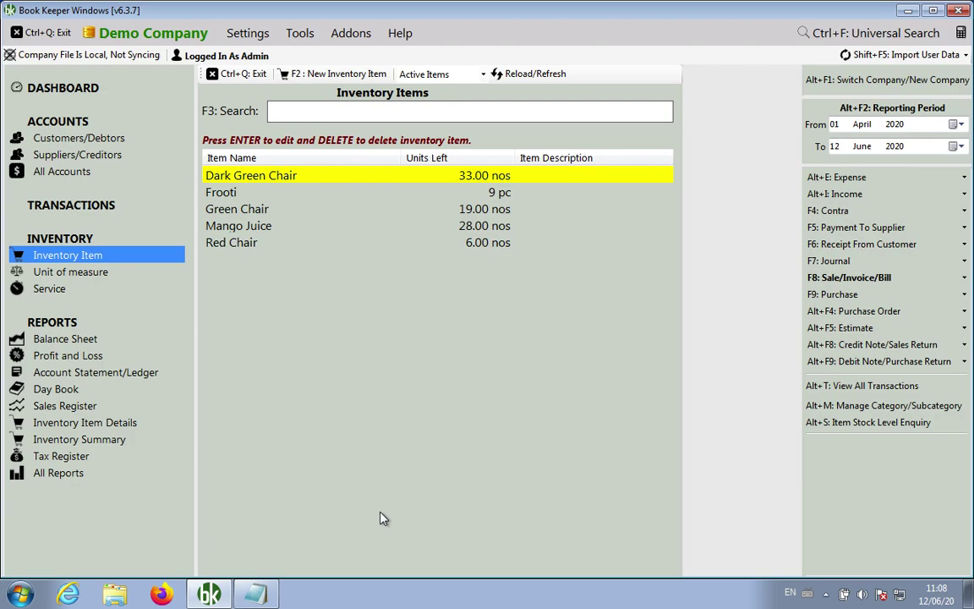
Close Inventory Items and look up Dark Green Chair's stock level, showing 33.00 nos on hand
click(243, 75)
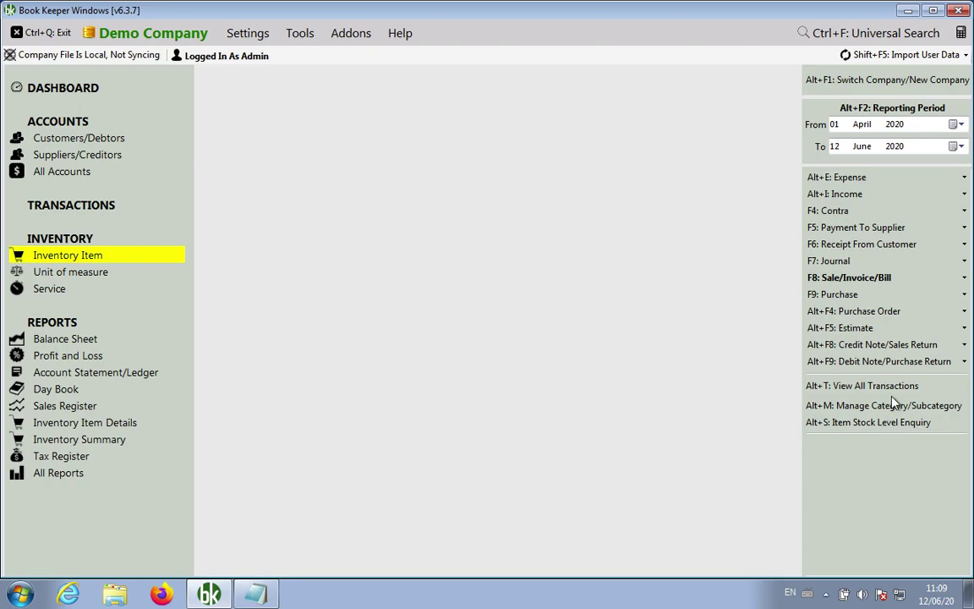
click(884, 426)
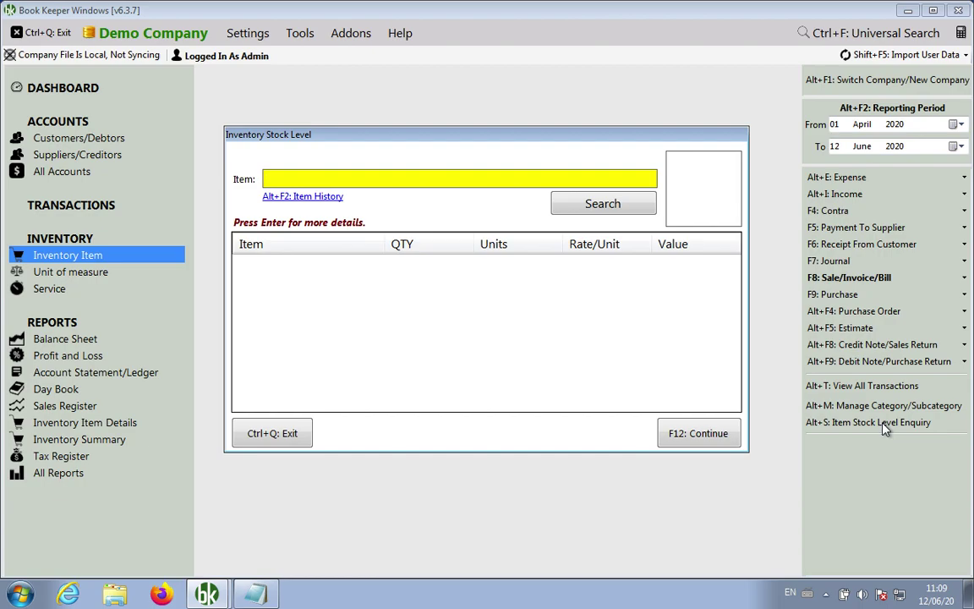
text(dar)
key(Return)
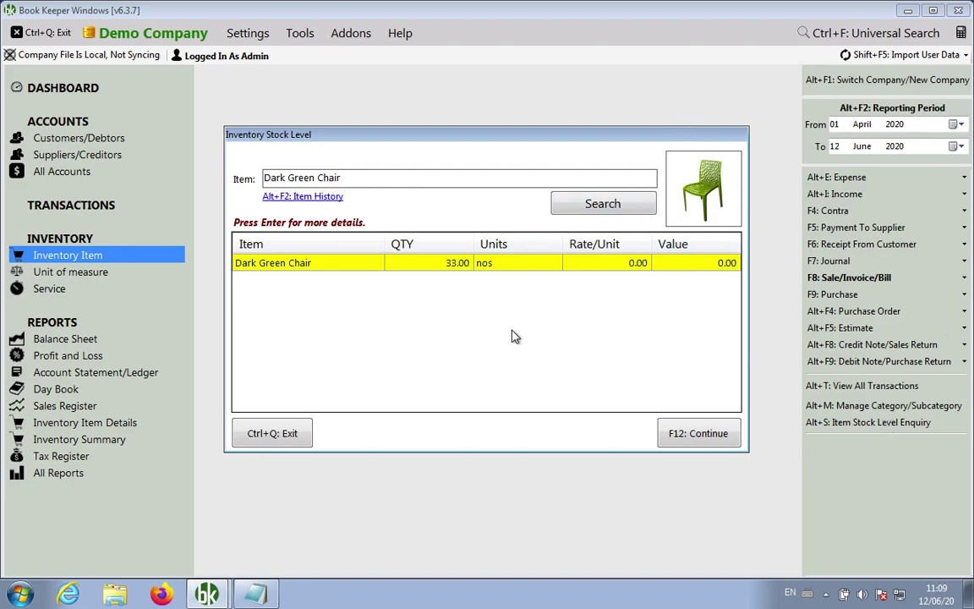
Review Dark Green Chair's item history with Alt+F2 a few times, then close the stock enquiry
key(alt+F2)
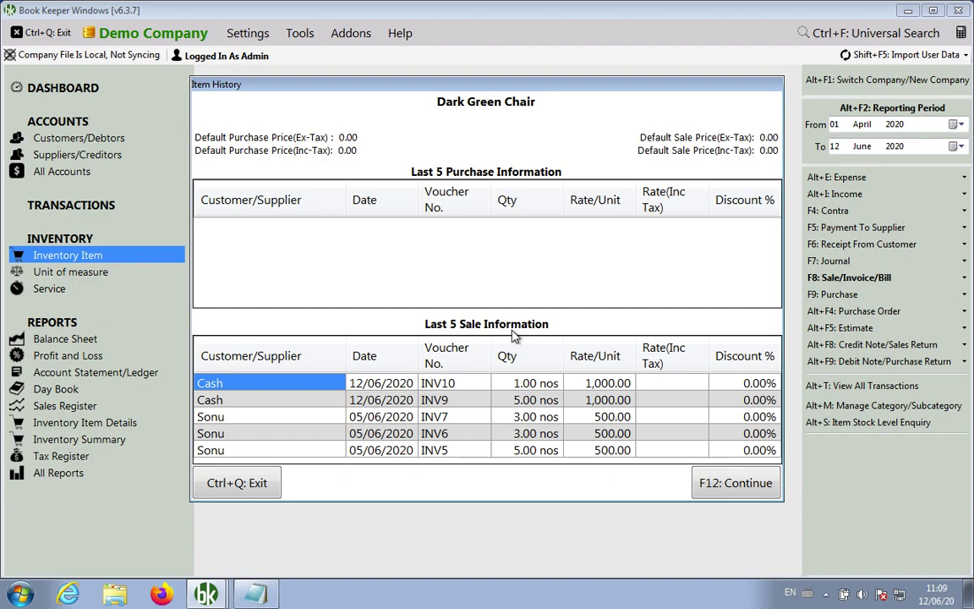
key(ctrl+q)
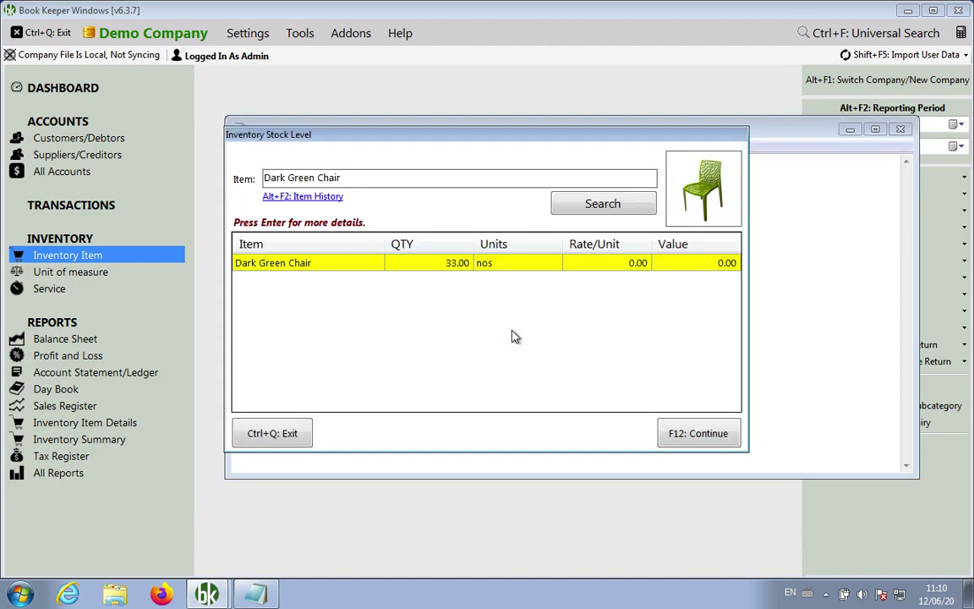
key(alt+F2)
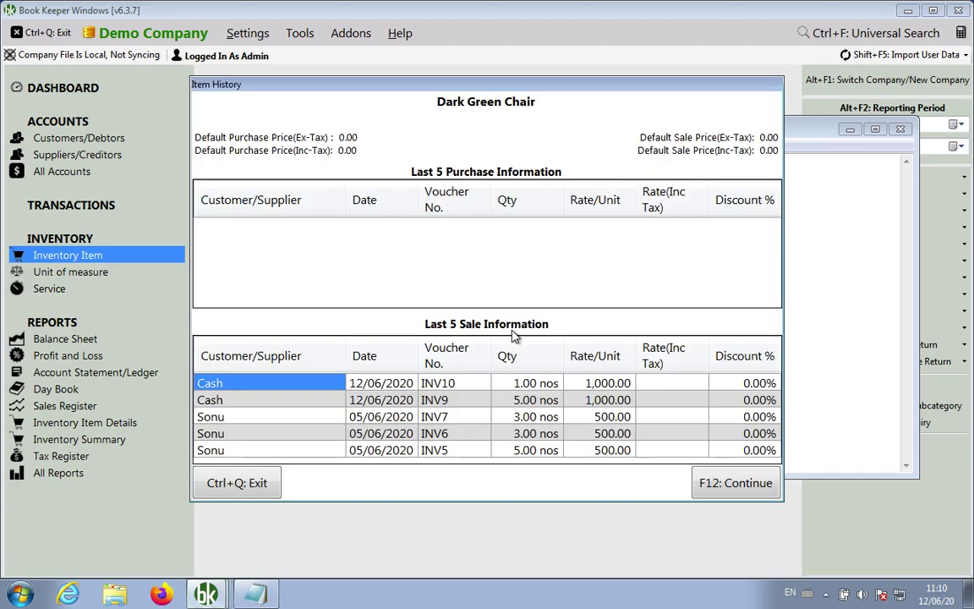
key(ctrl+q)
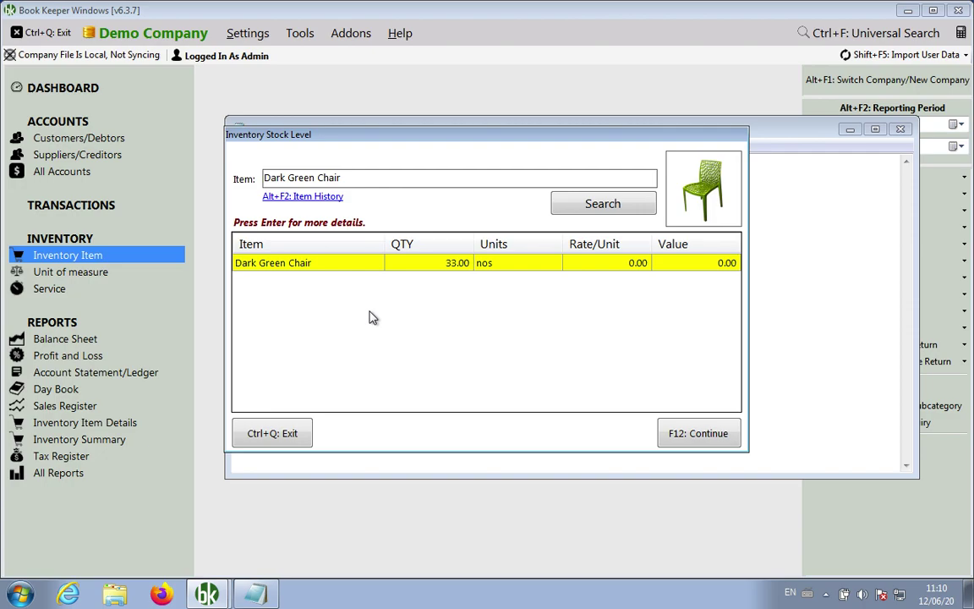
key(alt+F2)
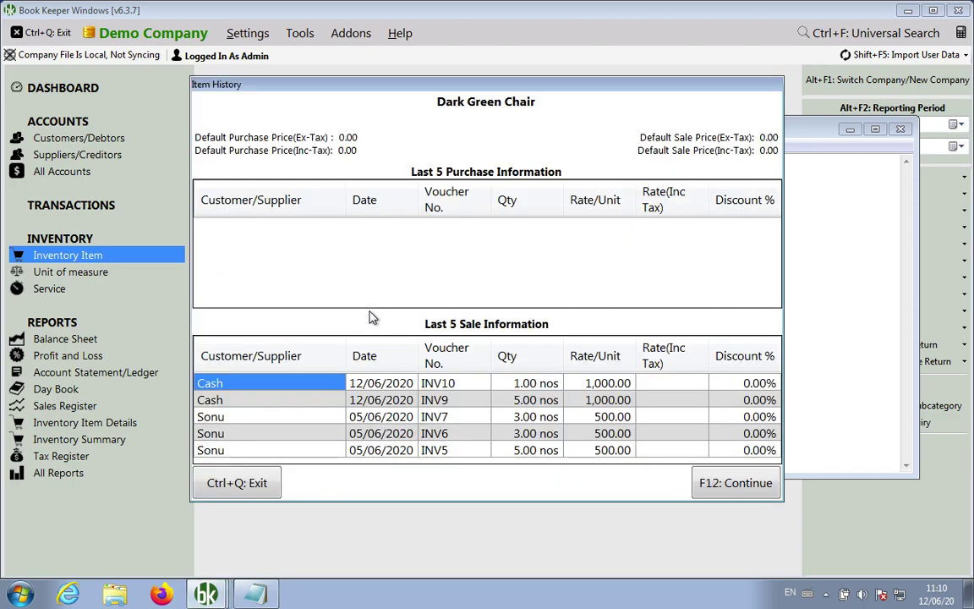
key(ctrl+q)
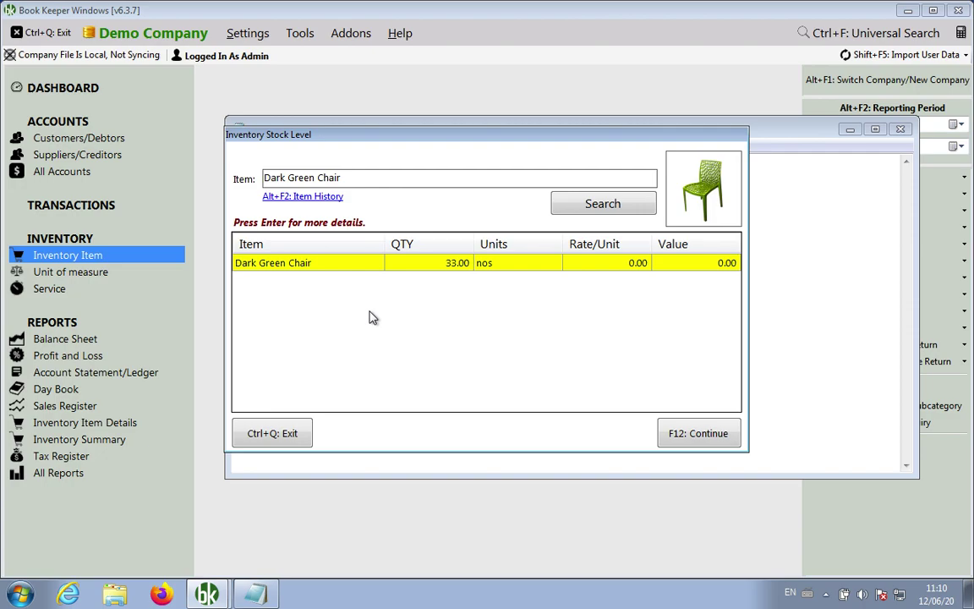
key(ctrl+q)
Append an 'Item Stock Level Enquiry' line to the Notepad shortcut notes
click(258, 594)
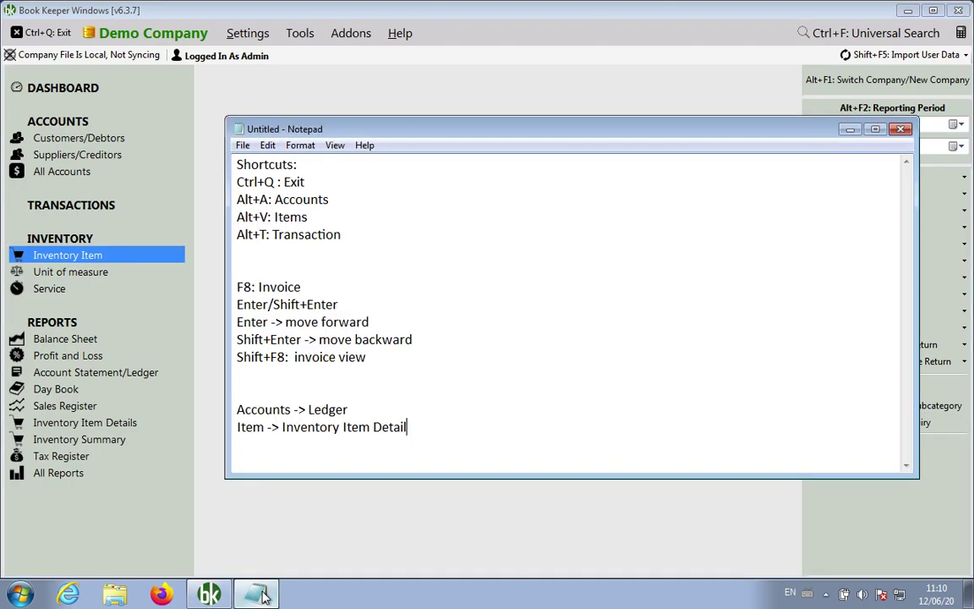
key(Return)
key(Return)
key(Return)
key(Return)
text(Item Stock Level Enqu)
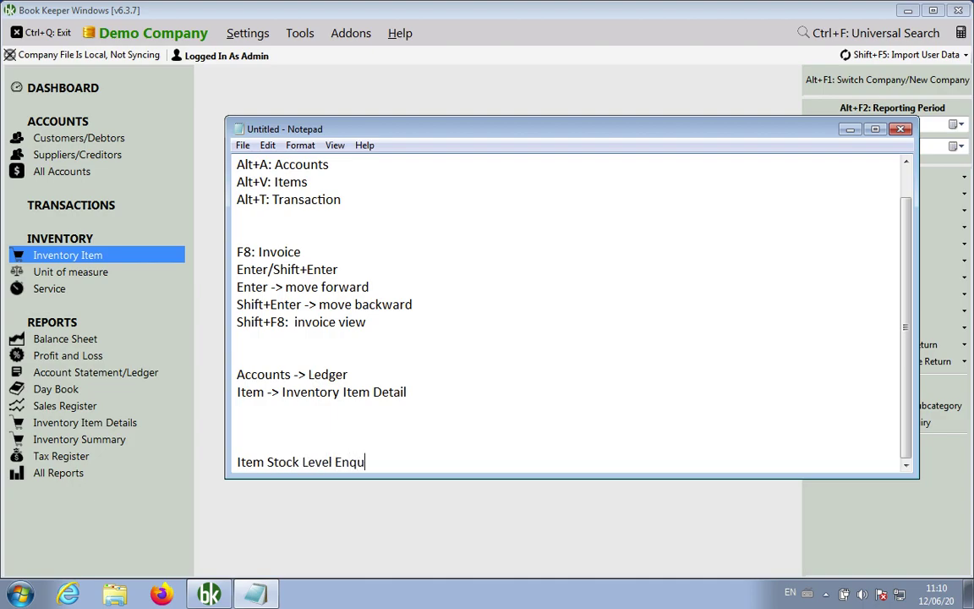
text(iry)
key(Up)
scroll(469, 503, up, 1)
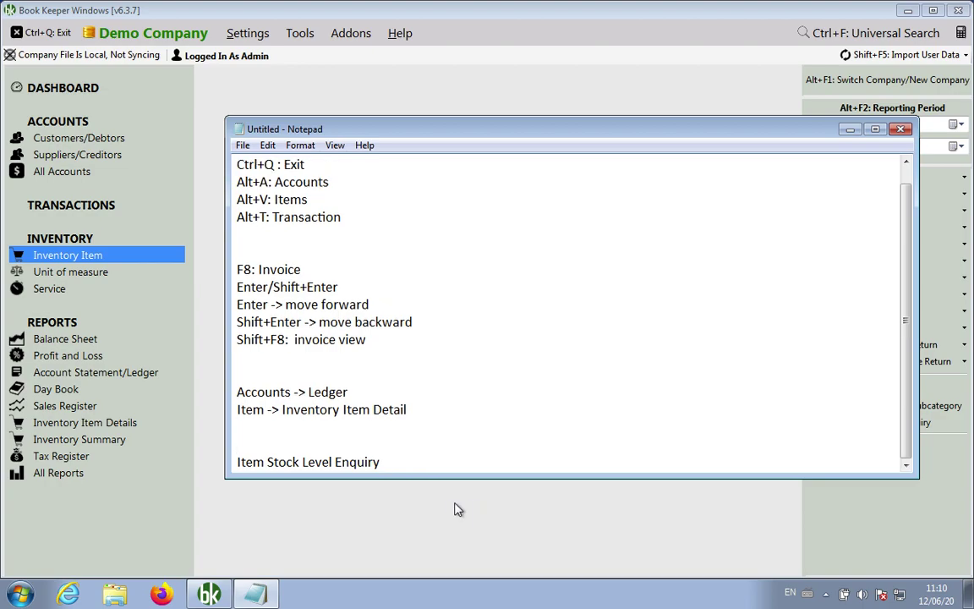
click(448, 517)
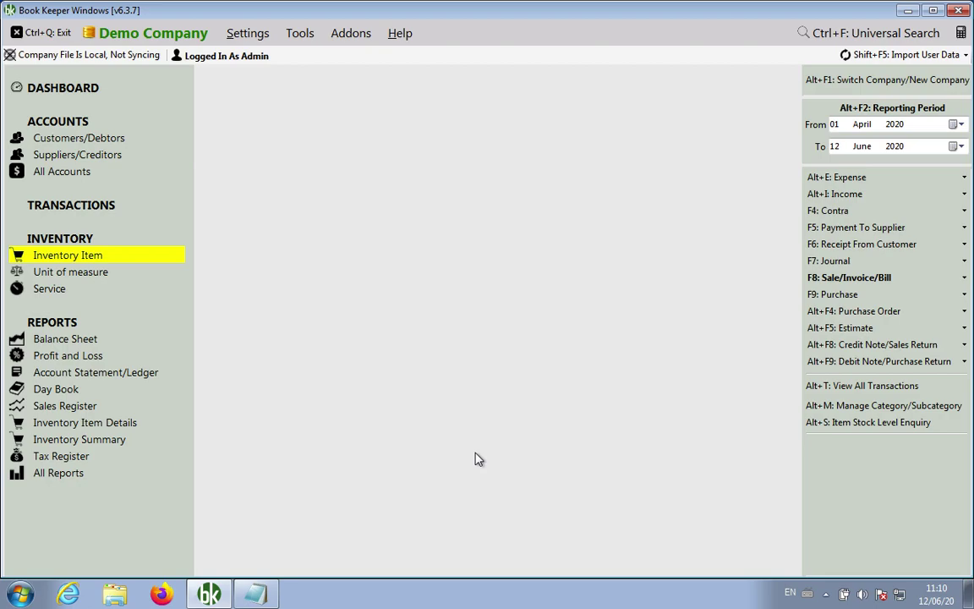
Close the current Demo Company via Alt+F1, confirming the prompt
key(alt)
key(ctrl+q)
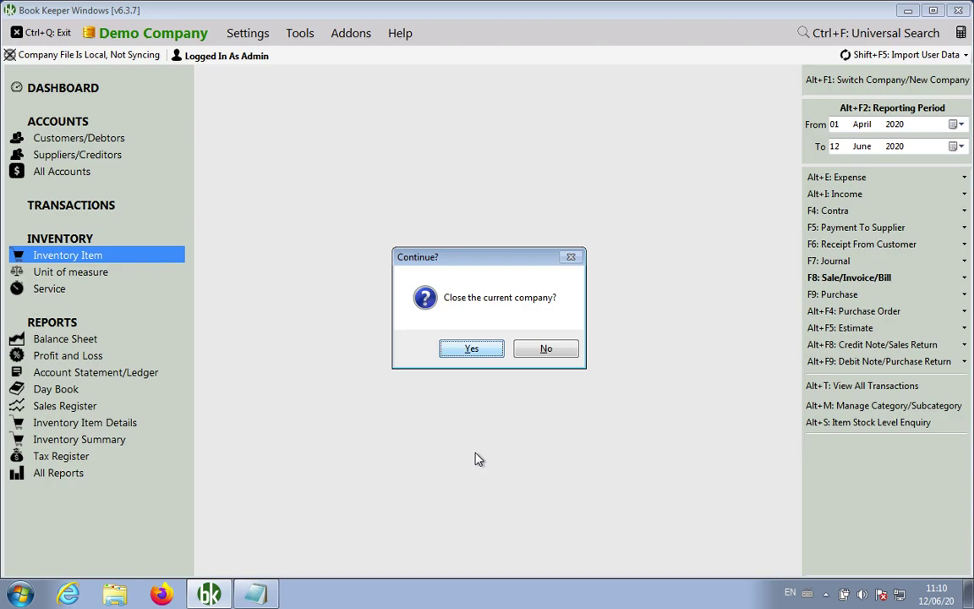
key(Return)
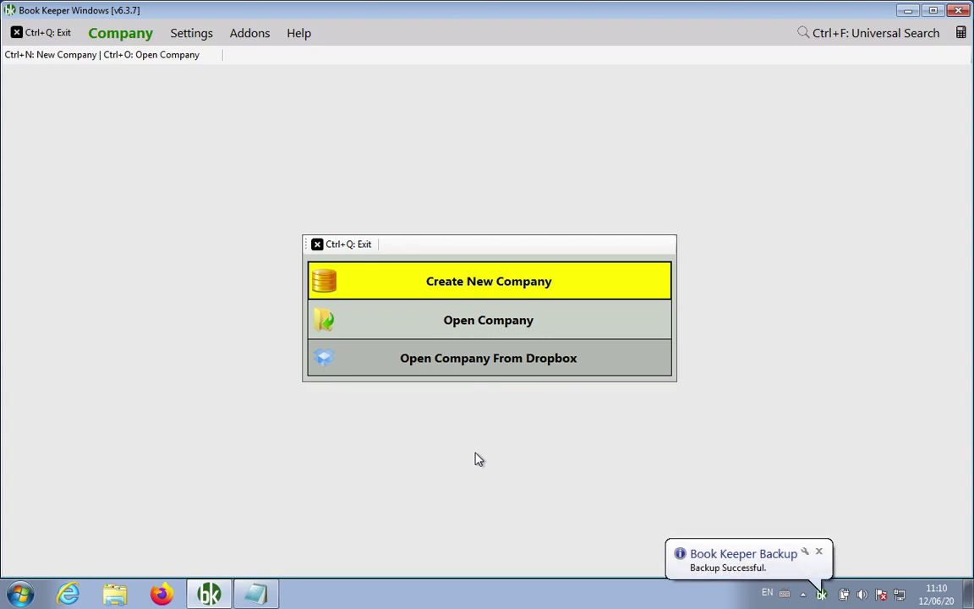
Open the demo2_local company, log in with its password, and close the Today tab
key(Down)
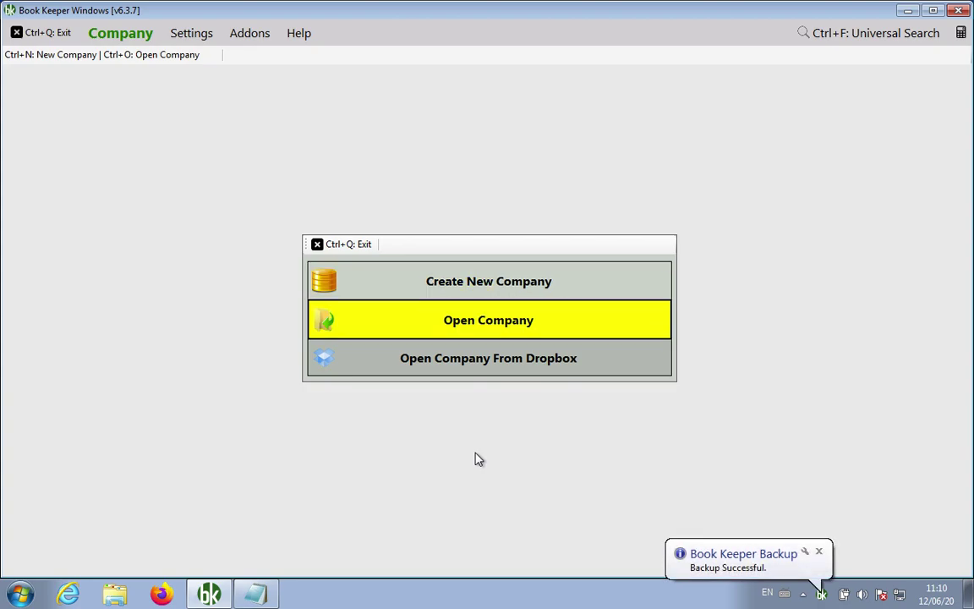
key(Return)
text(dem)
key(Down)
key(Down)
key(Down)
key(Down)
key(Return)
key(Tab)
text(123)
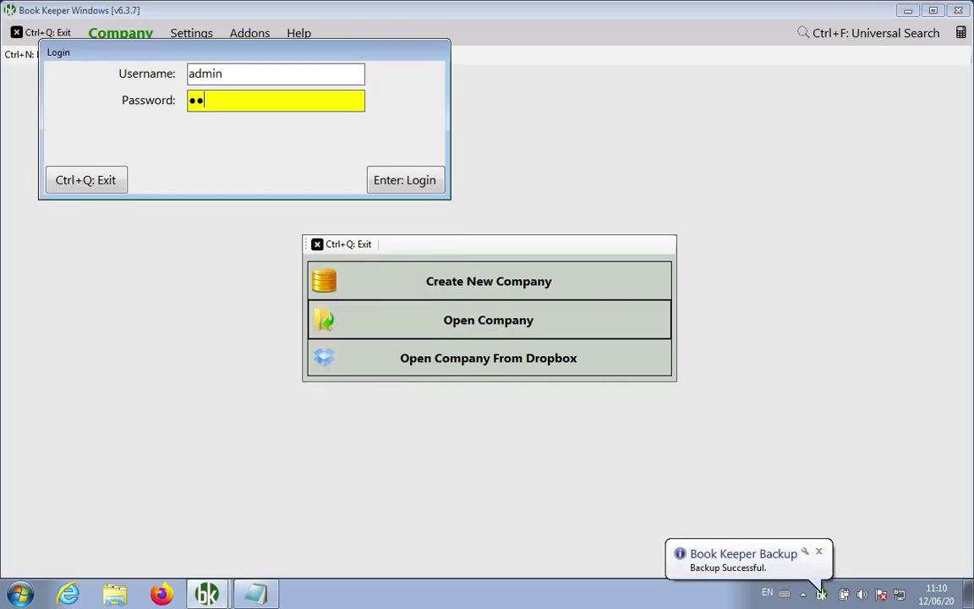
key(Return)
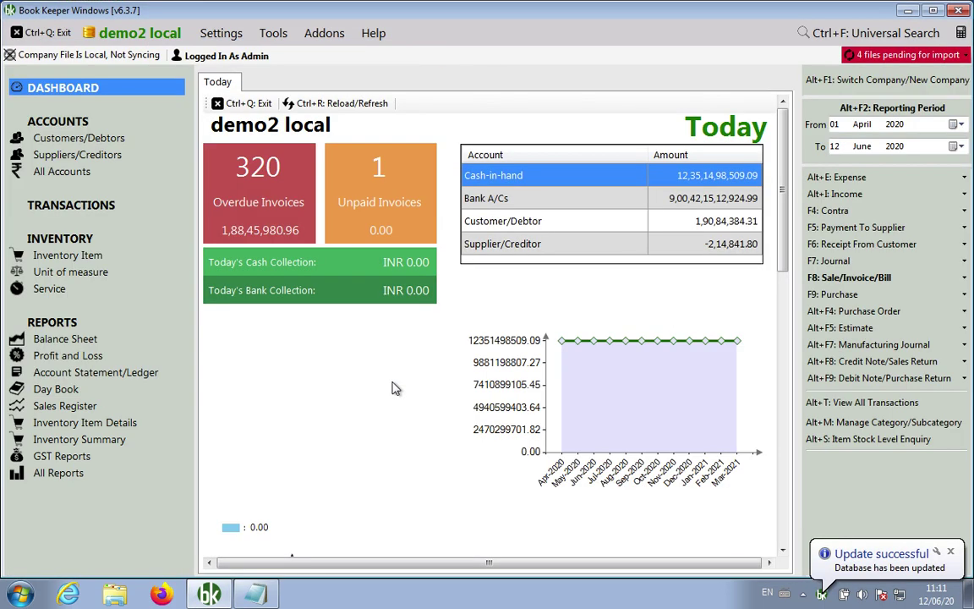
key(ctrl+q)
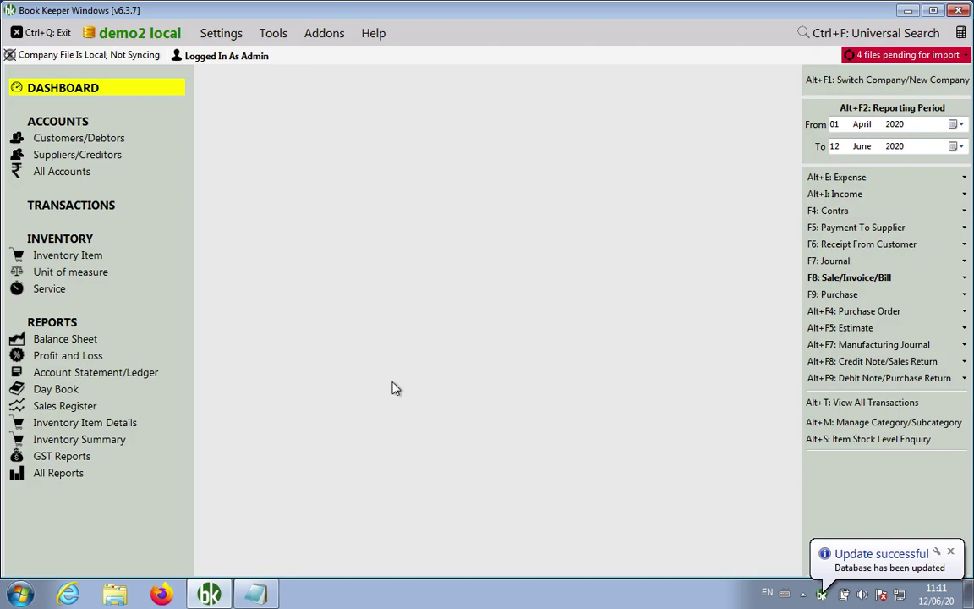
Add a 'Switch Companies: Alt+F1' line at the end of the Notepad notes
click(255, 594)
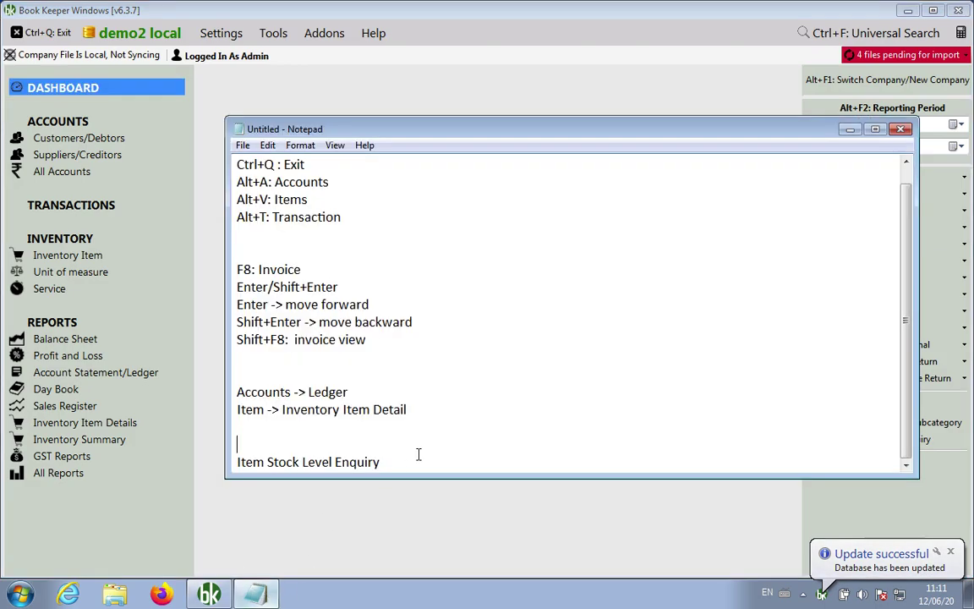
key(Return)
key(Return)
key(Return)
text(S)
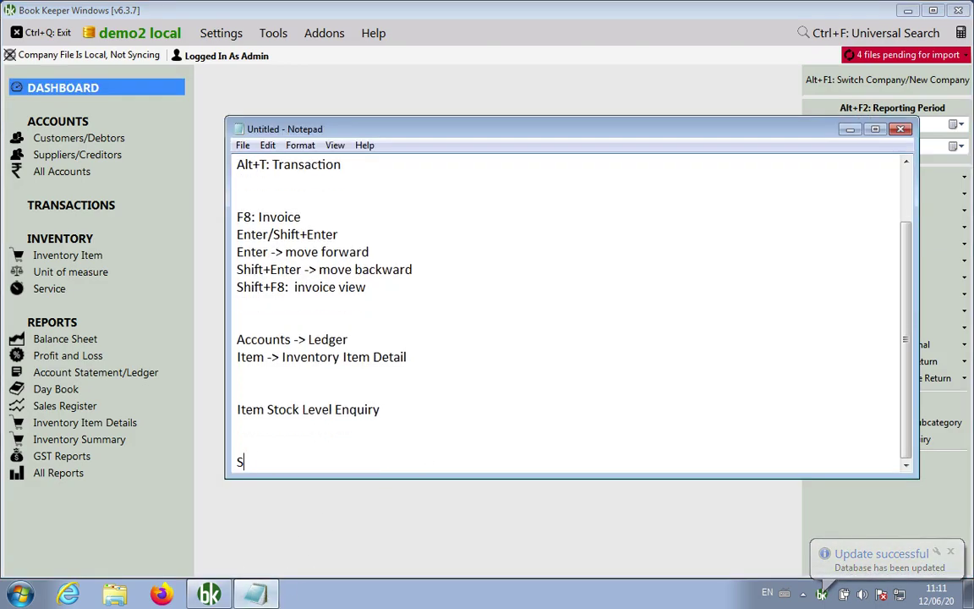
text(witch Compani)
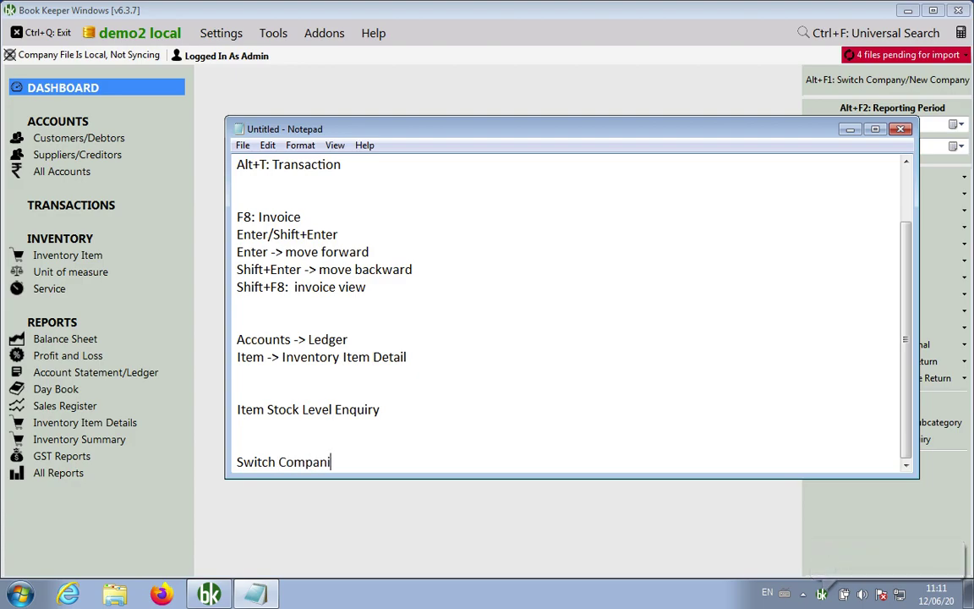
text(es: Alt)
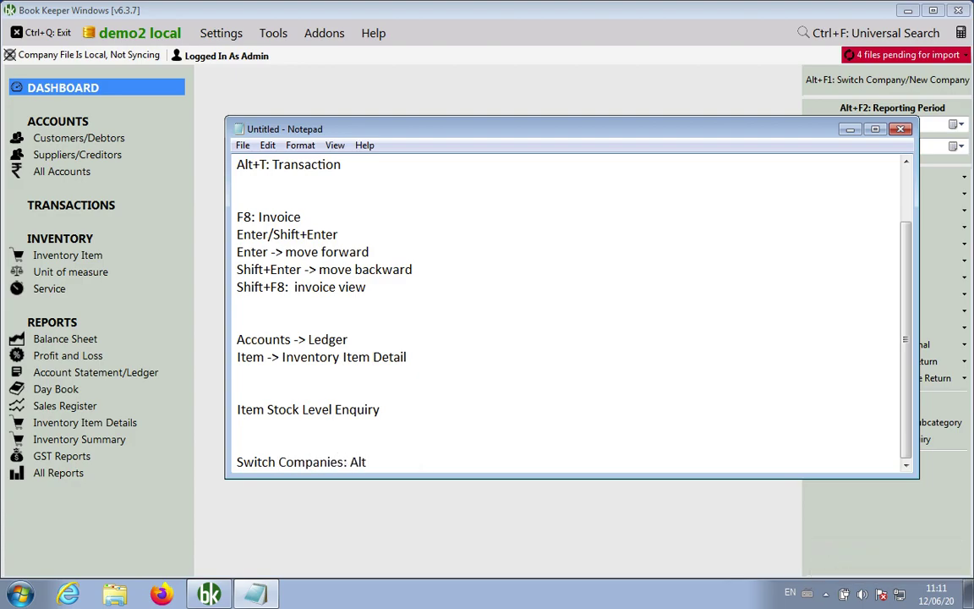
text(+F1)
Delete the extra blank lines above Switch Companies, Item Stock Level Enquiry and Accounts -> Ledger
key(Up)
key(Down)
key(BackSpace)
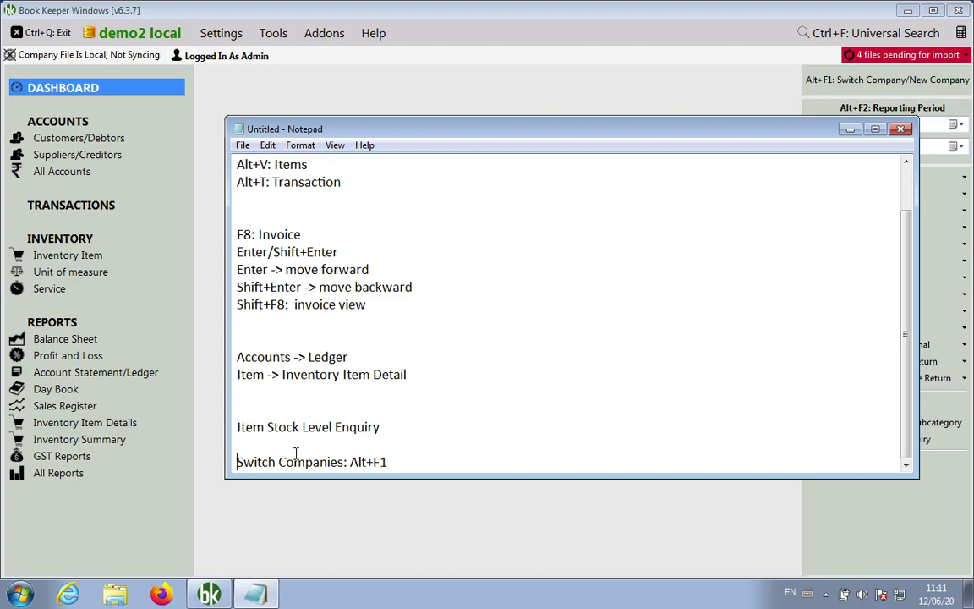
key(Up)
key(Up)
key(BackSpace)
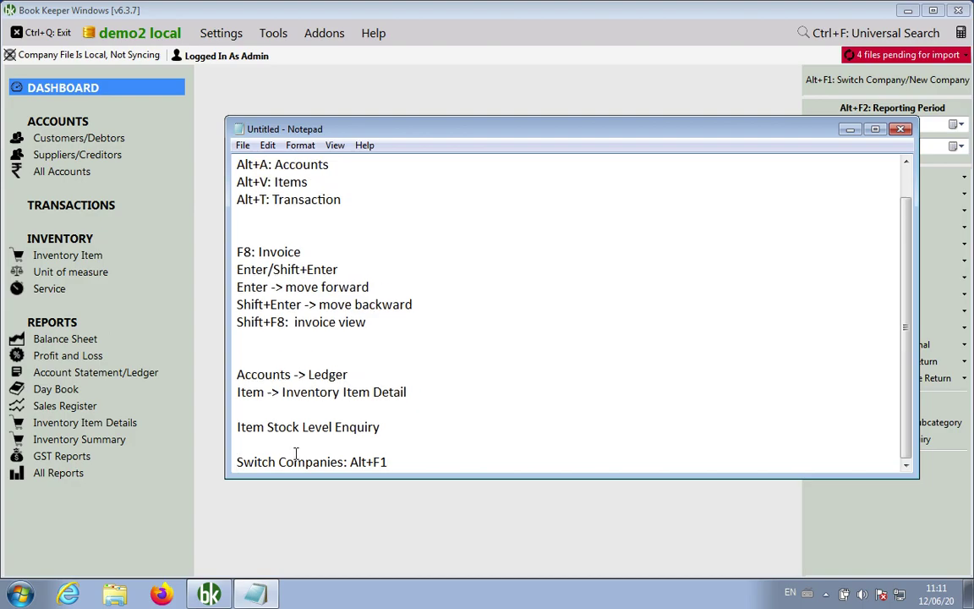
key(Up)
key(Up)
key(Up)
key(Up)
key(Down)
key(BackSpace)
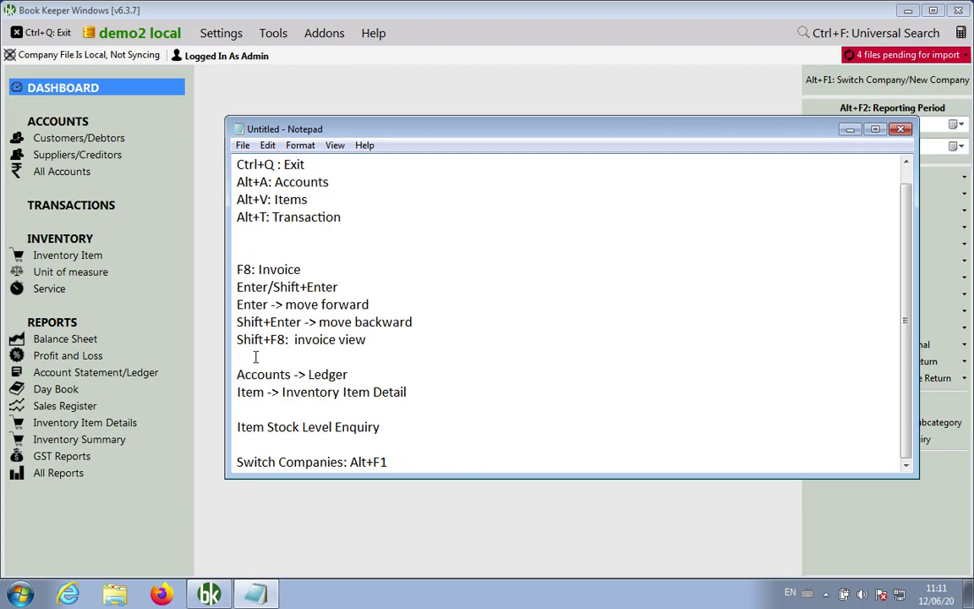
Select the shortcut lines from Ctrl+Q : Exit through Alt+T
click(300, 255)
key(Up)
key(Up)
key(Up)
key(Up)
key(Up)
key(Up)
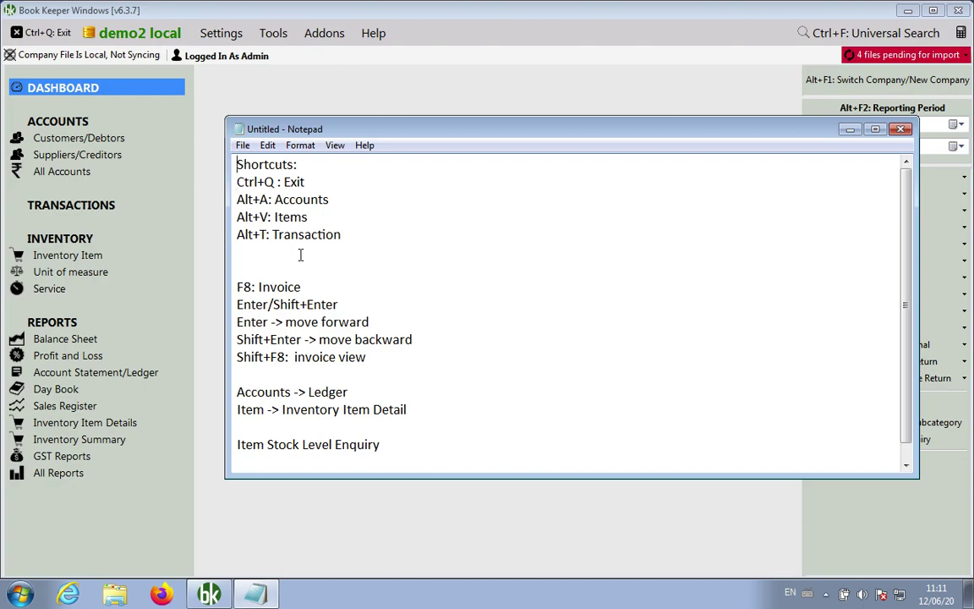
key(shift+Down)
key(Right)
key(shift+Down)
key(shift+Down)
key(shift+Down)
key(shift+Down)
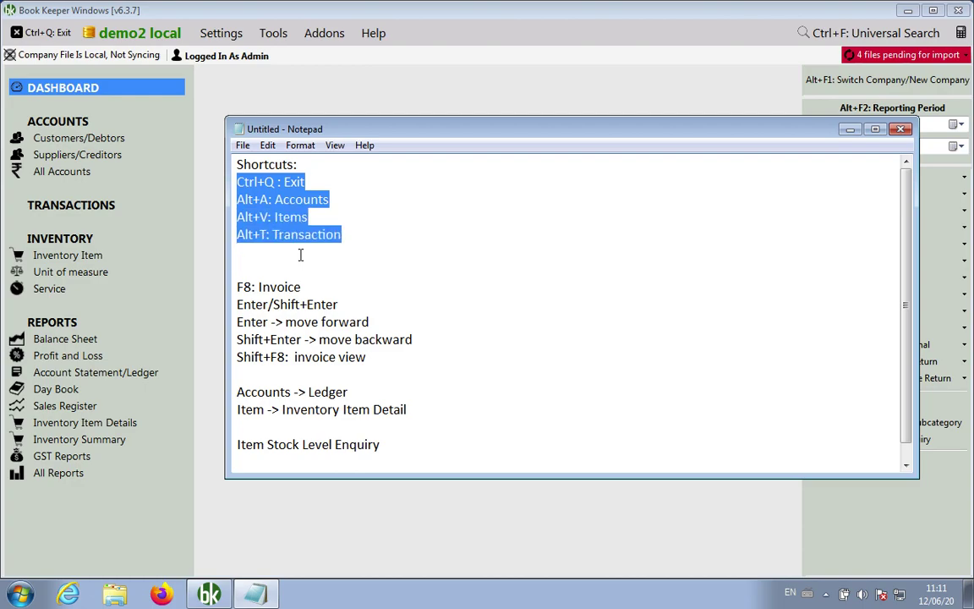
Show the list of existing sale vouchers under Transactions > Sale/Invoice/Bill > View
click(210, 233)
click(107, 207)
click(118, 78)
click(117, 79)
click(135, 80)
click(130, 76)
click(123, 74)
click(156, 79)
Open the first voucher, INV-00482 for 1,111.00, for editing, then close it
right_click(351, 155)
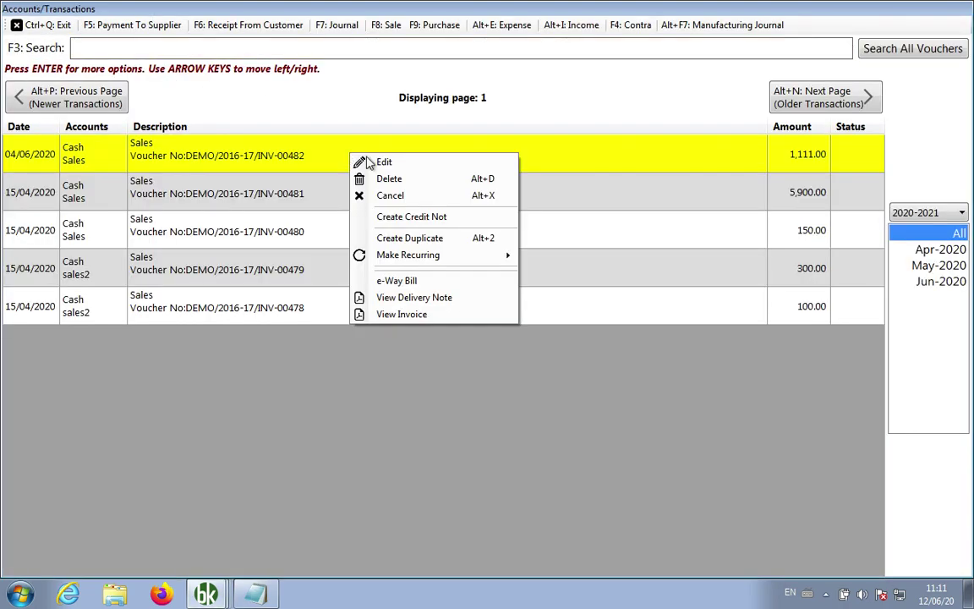
click(396, 163)
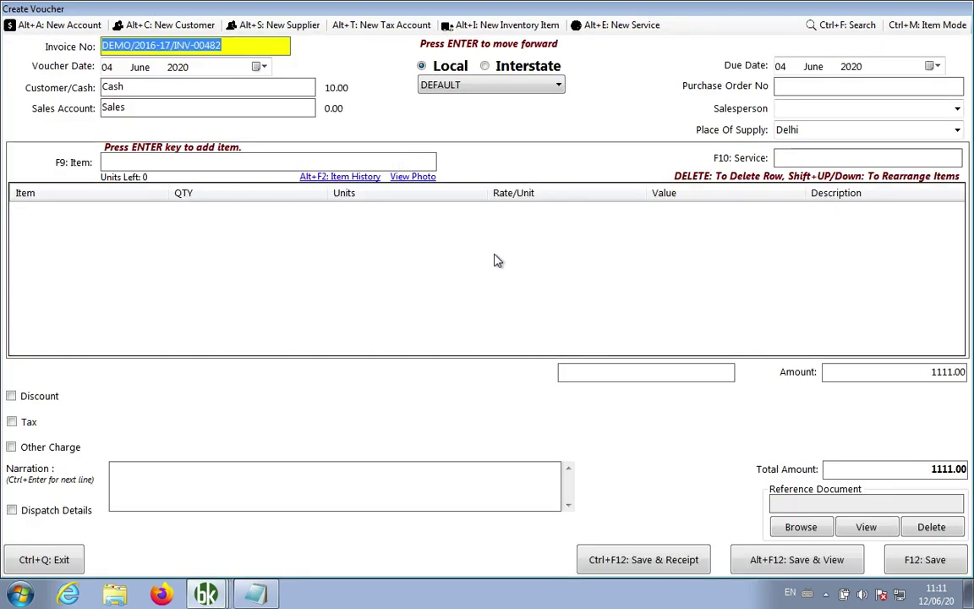
key(ctrl+q)
key(ctrl+q)
key(ctrl+q)
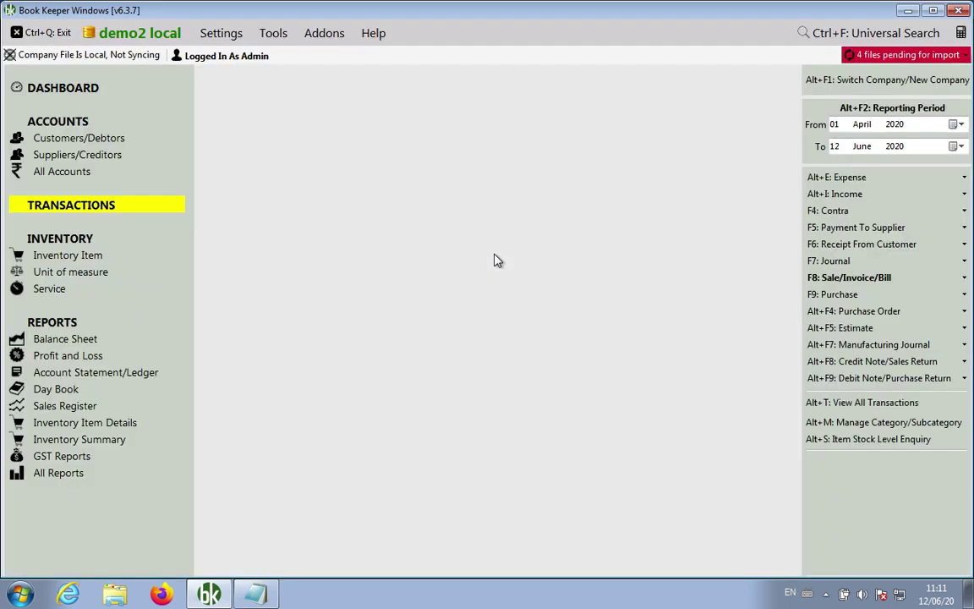
Restore the Notepad shortcut notes window from the taskbar
click(265, 596)
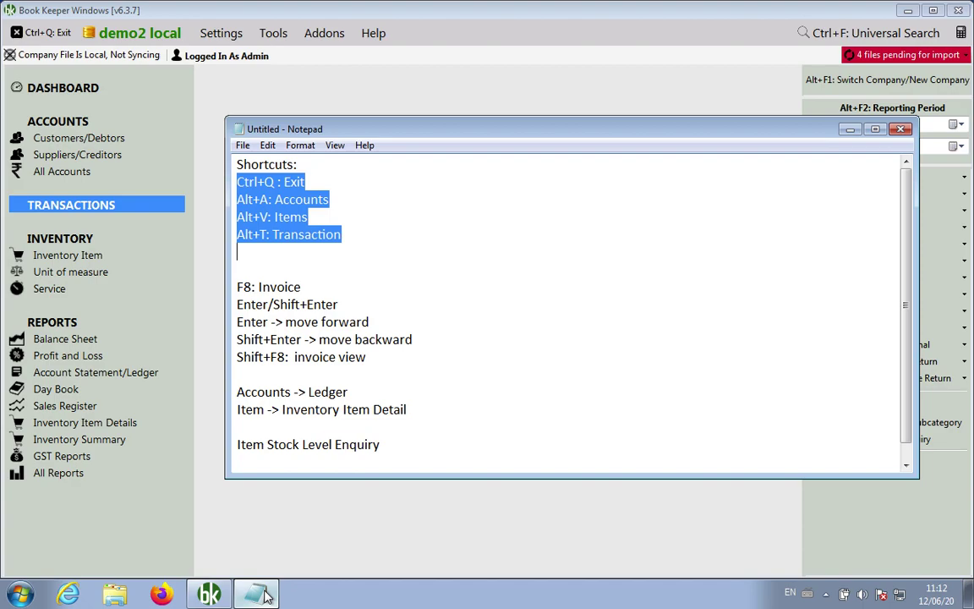
click(372, 360)
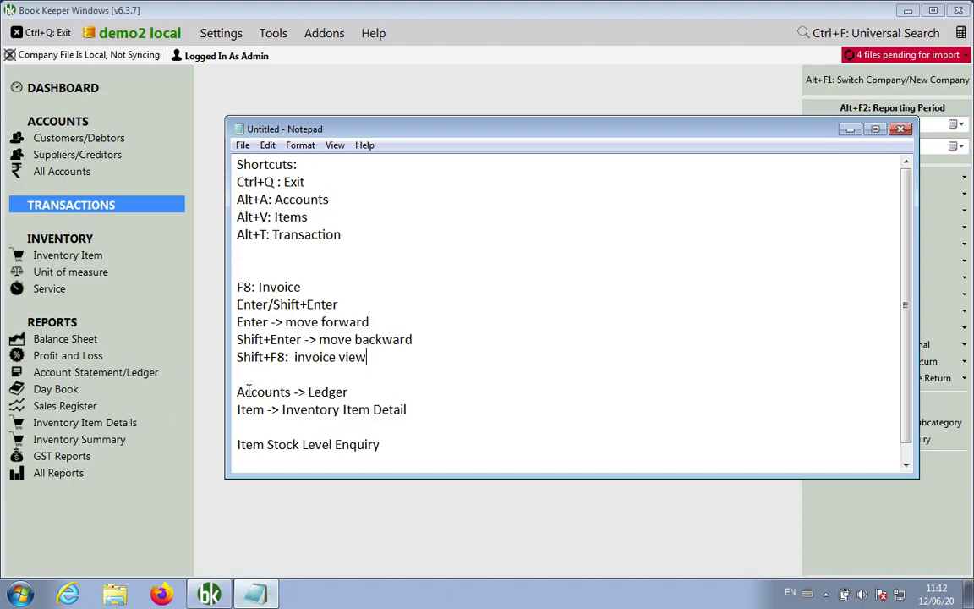
drag(239, 391, 355, 386)
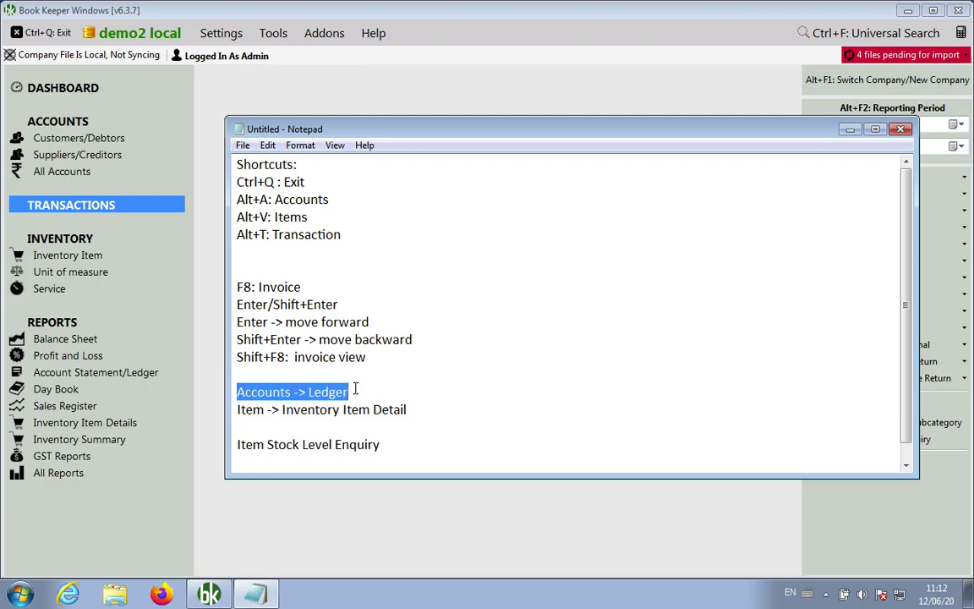
drag(236, 410, 421, 406)
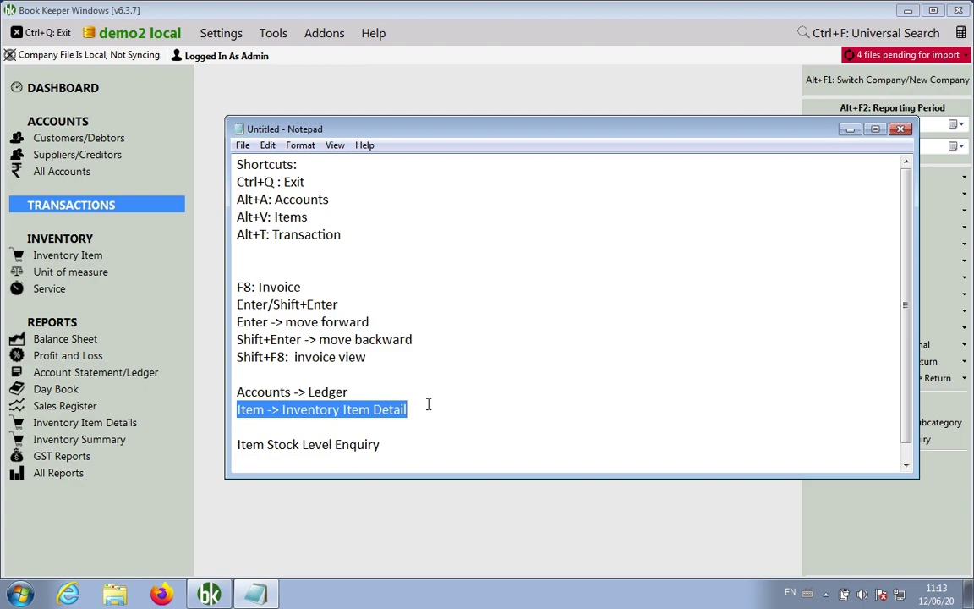
key(Down)
key(Down)
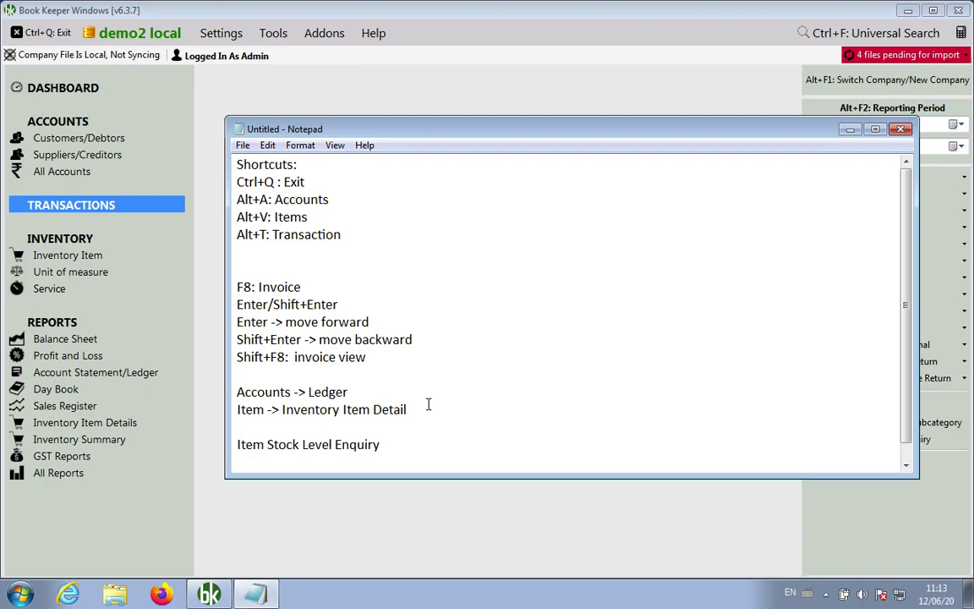
key(Down)
key(Down)
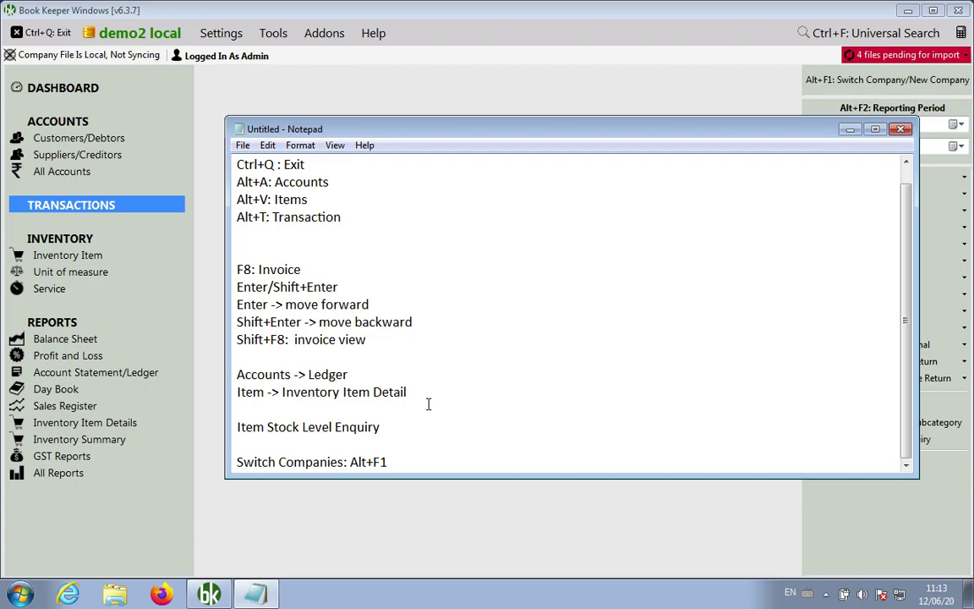
Add the support e-mail address and support phone number below the Switch Companies line
key(Right)
key(Right)
key(Right)
key(Right)
key(Right)
key(Right)
key(Right)
key(Right)
key(Right)
key(Right)
key(Right)
key(Right)
key(Right)
key(Right)
key(Right)
key(Right)
key(Right)
key(Right)
key(End)
key(Return)
key(Return)
key(Return)
key(Return)
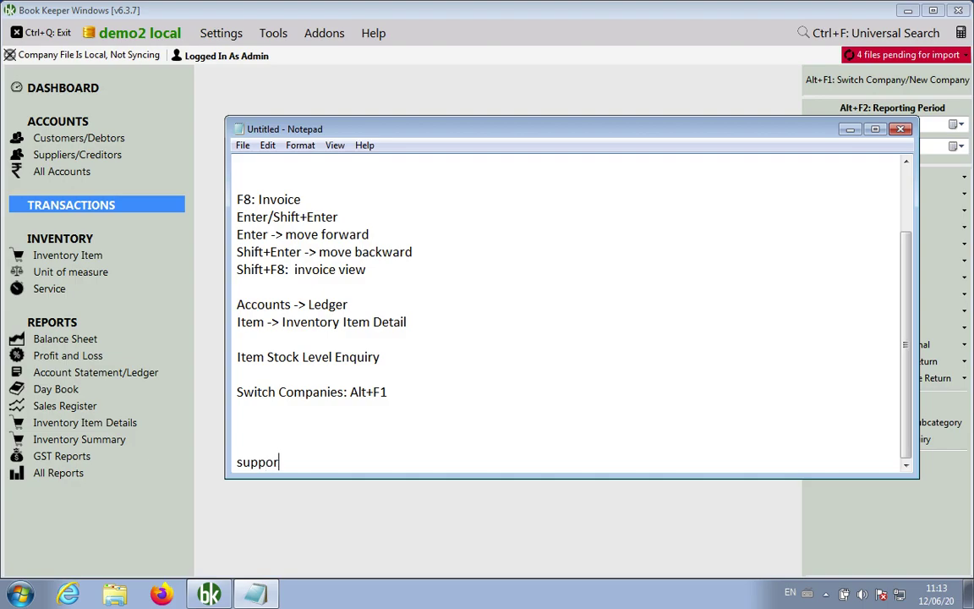
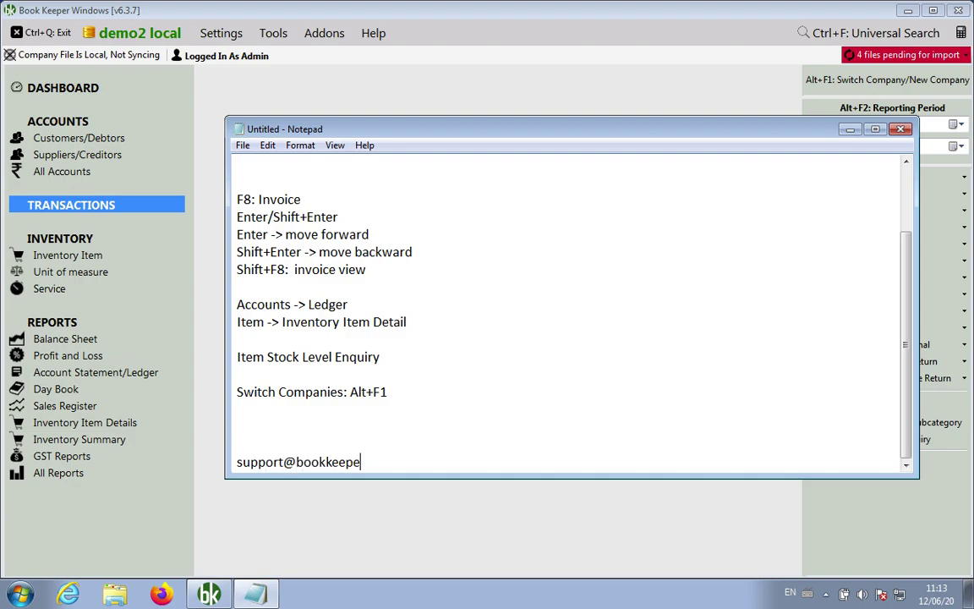
key(Return)
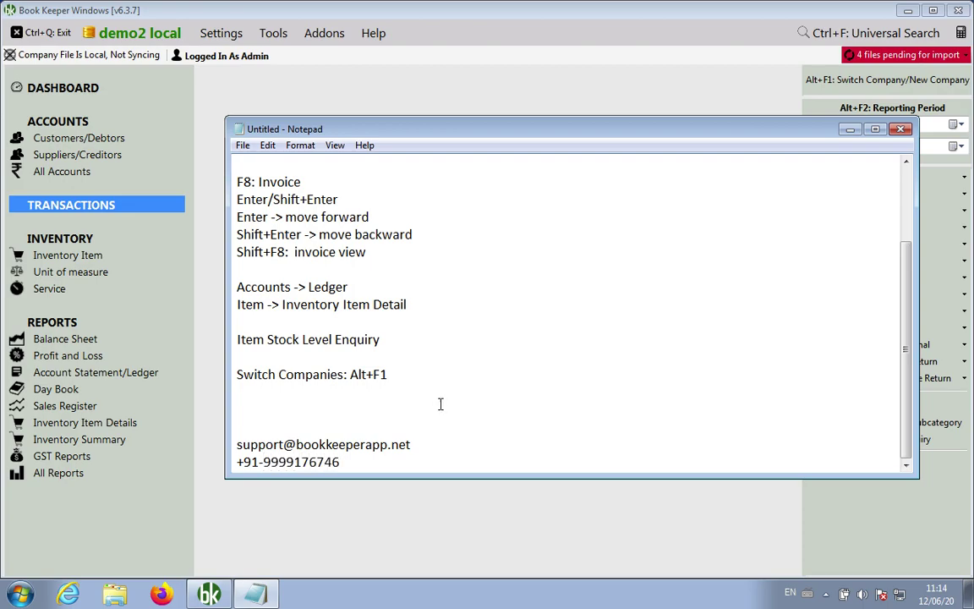
click(377, 415)
In View All Transactions, browse the first transaction's delete, cancel, duplicate and view-invoice options, then exit
click(380, 552)
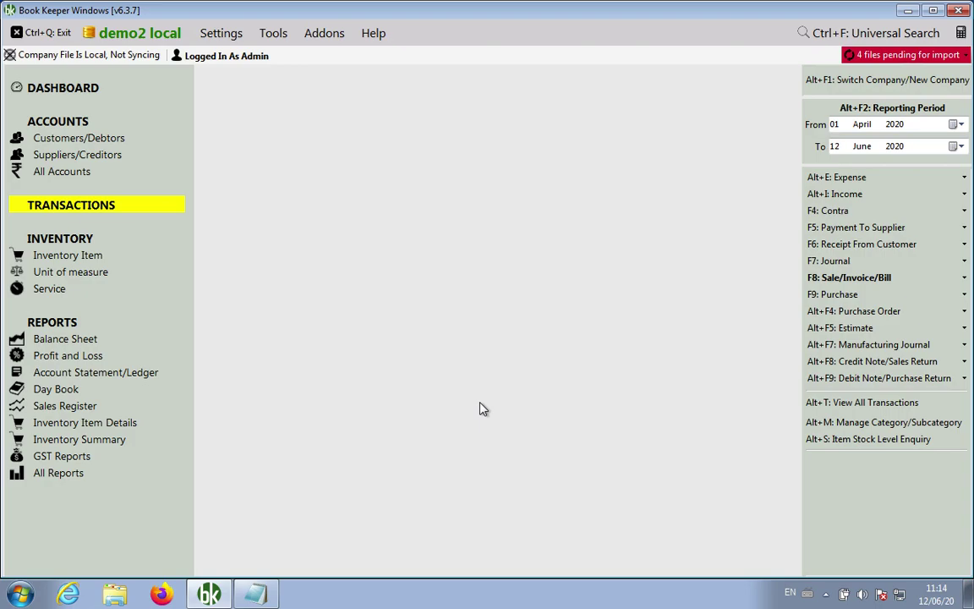
click(829, 404)
key(Down)
key(Up)
key(Return)
key(Down)
key(Down)
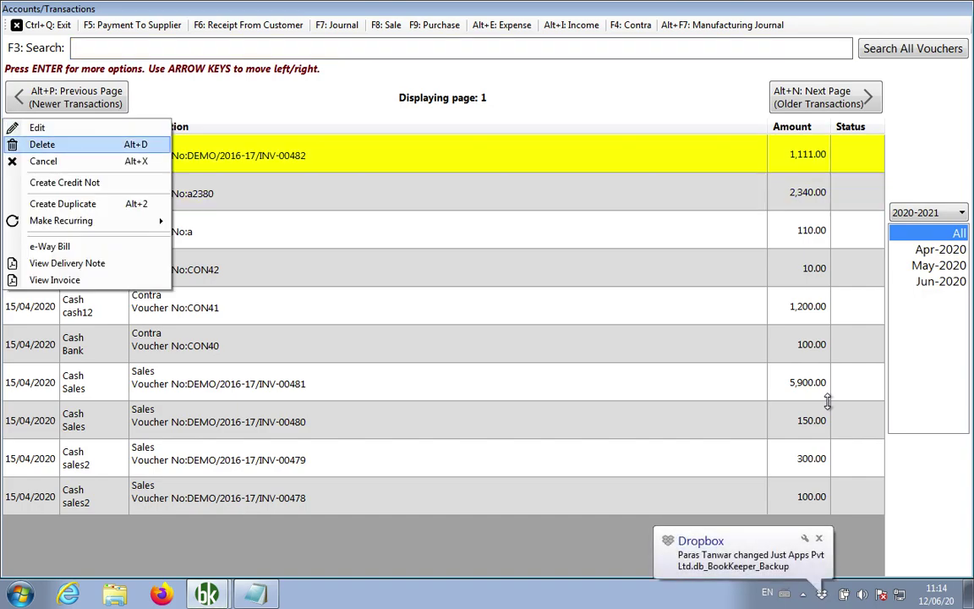
key(Down)
key(Down)
key(Down)
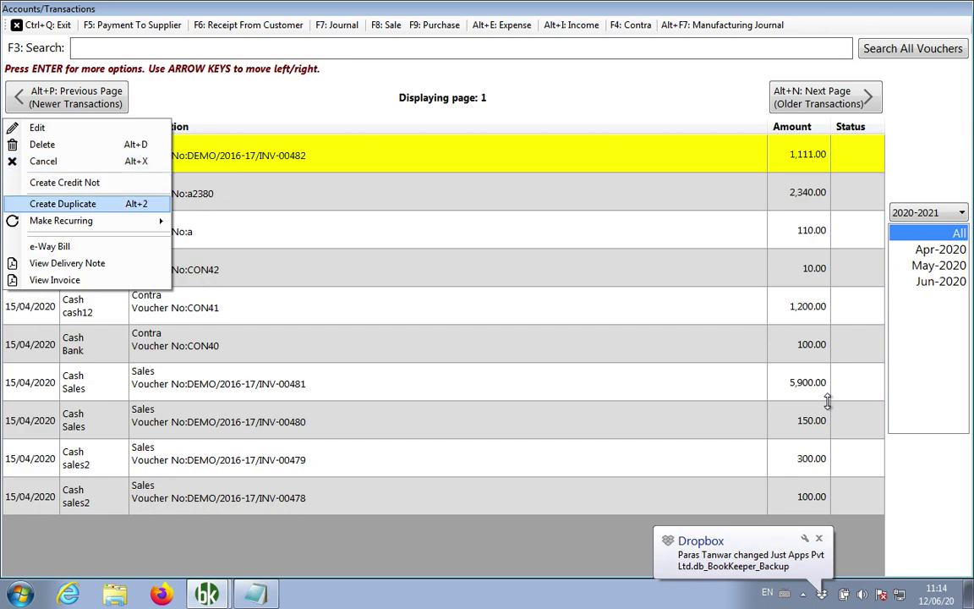
key(Down)
key(Down)
key(Down)
key(Down)
key(Down)
key(Down)
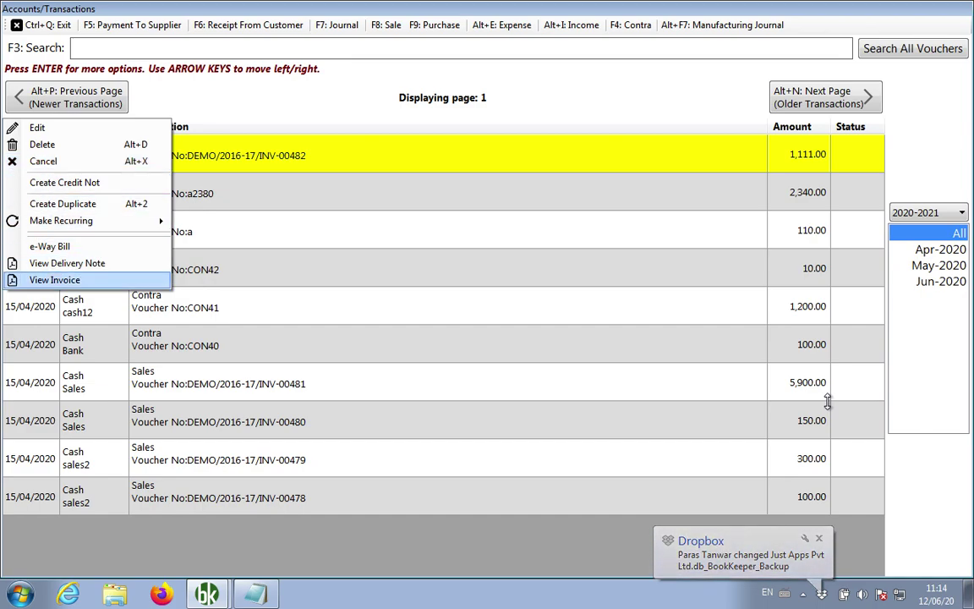
key(Up)
key(Up)
key(Up)
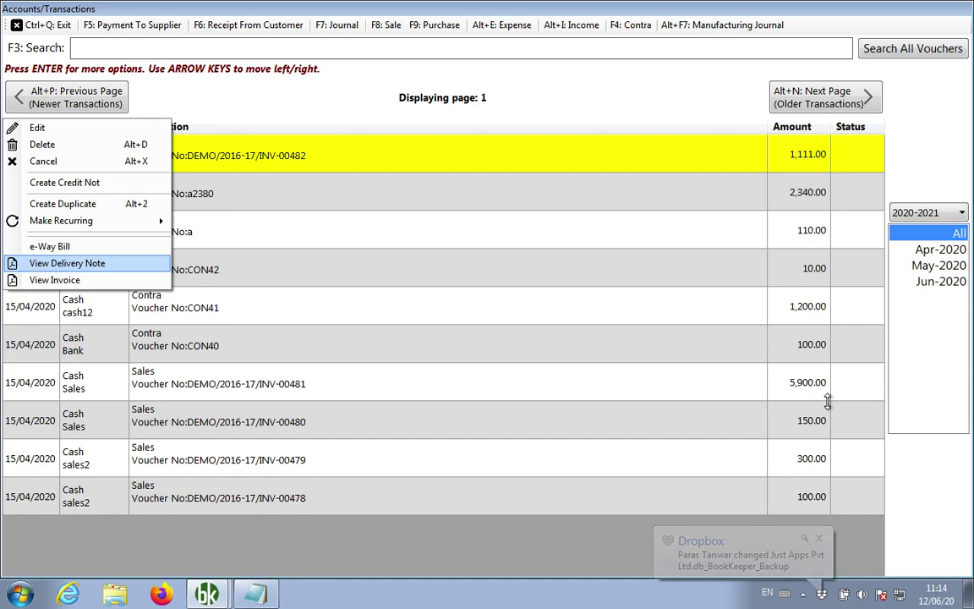
key(Escape)
key(Escape)
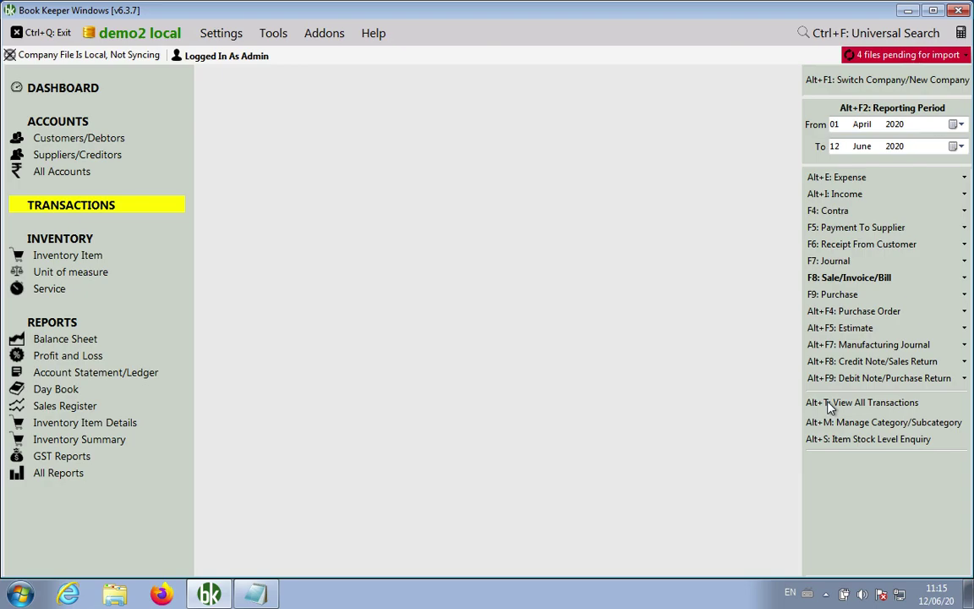
click(829, 404)
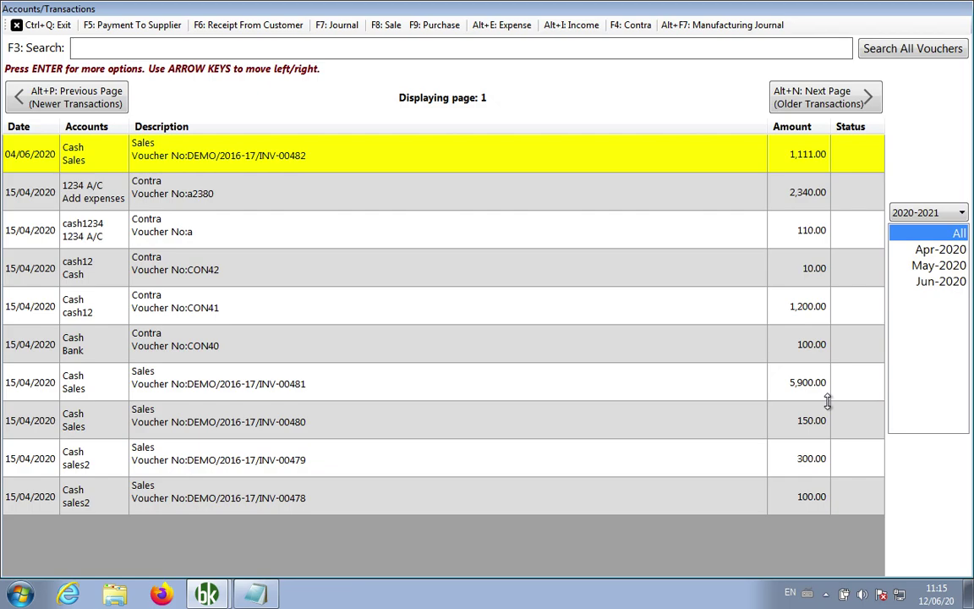
key(Return)
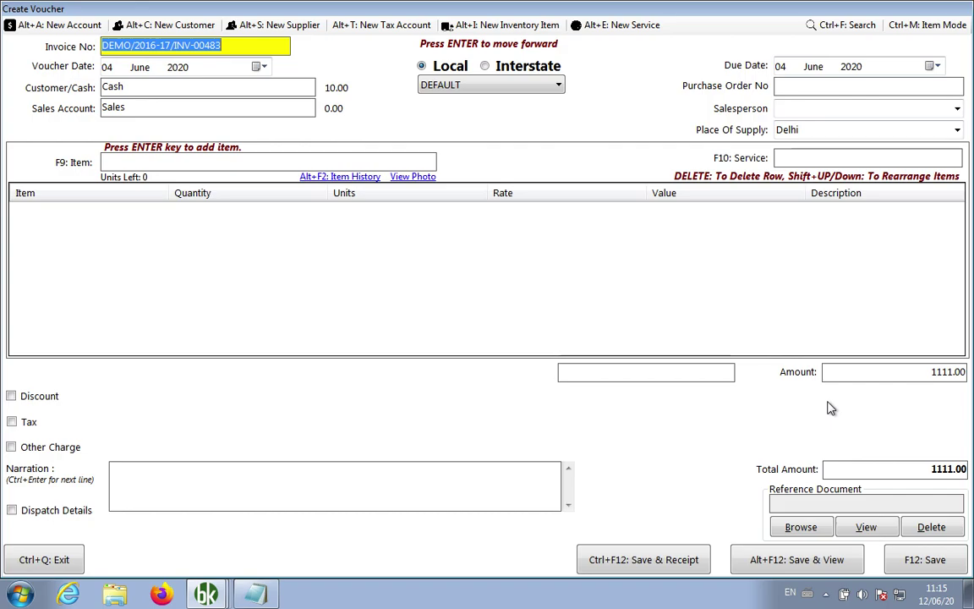
key(Escape)
key(Escape)
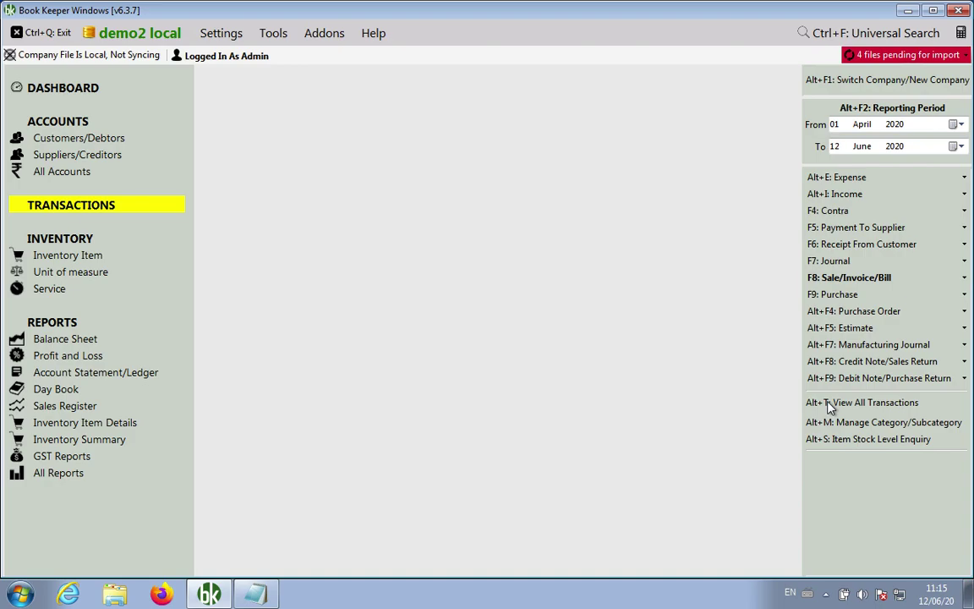
click(837, 294)
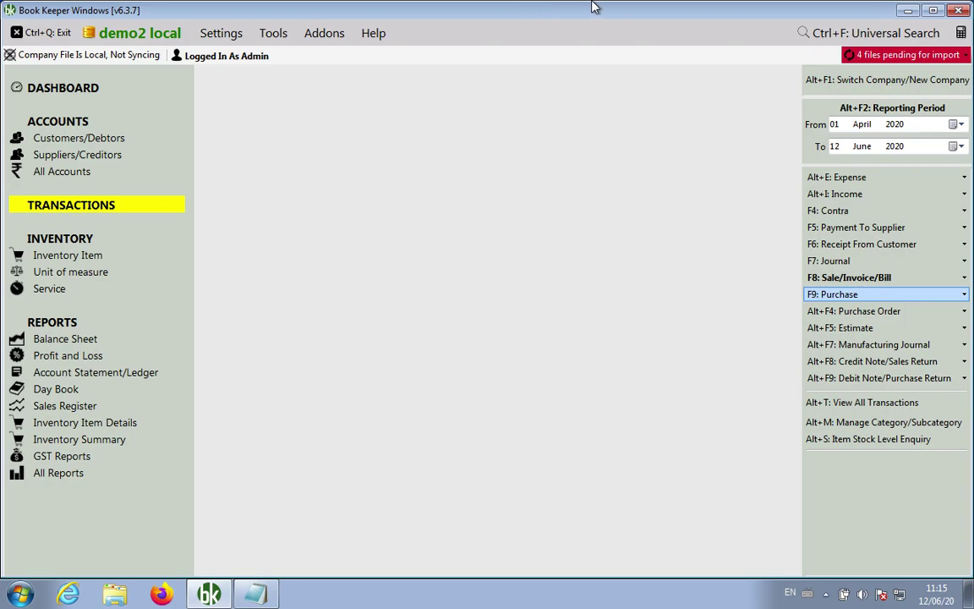